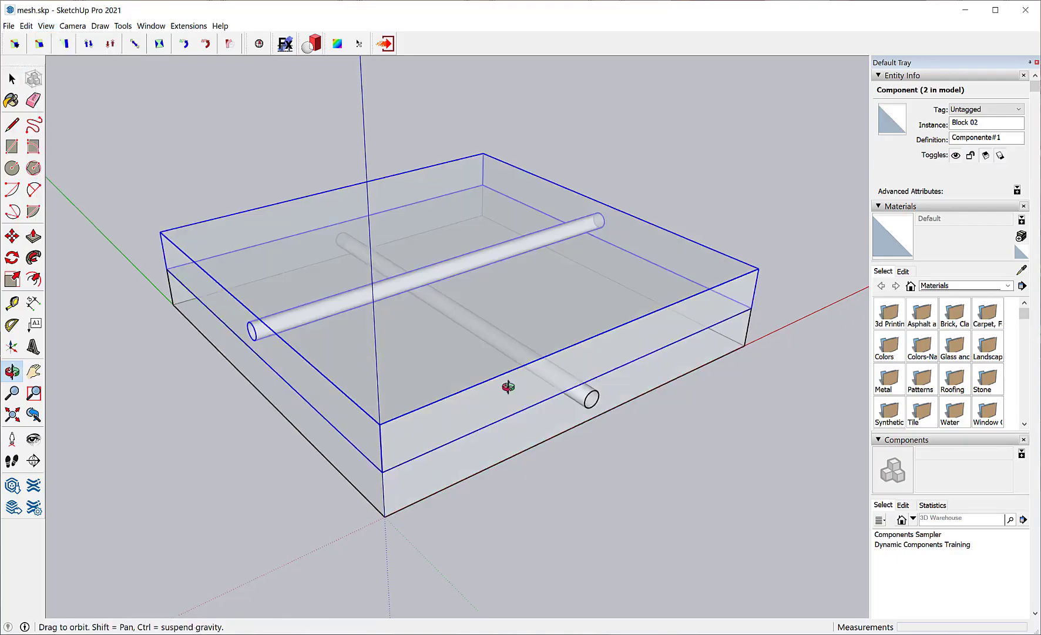
Turn off the X-ray face style and hide the upper block, Block 02.
{"action": "middle_click_drag", "start_coordinate": [504, 388], "coordinate": [491, 337]}
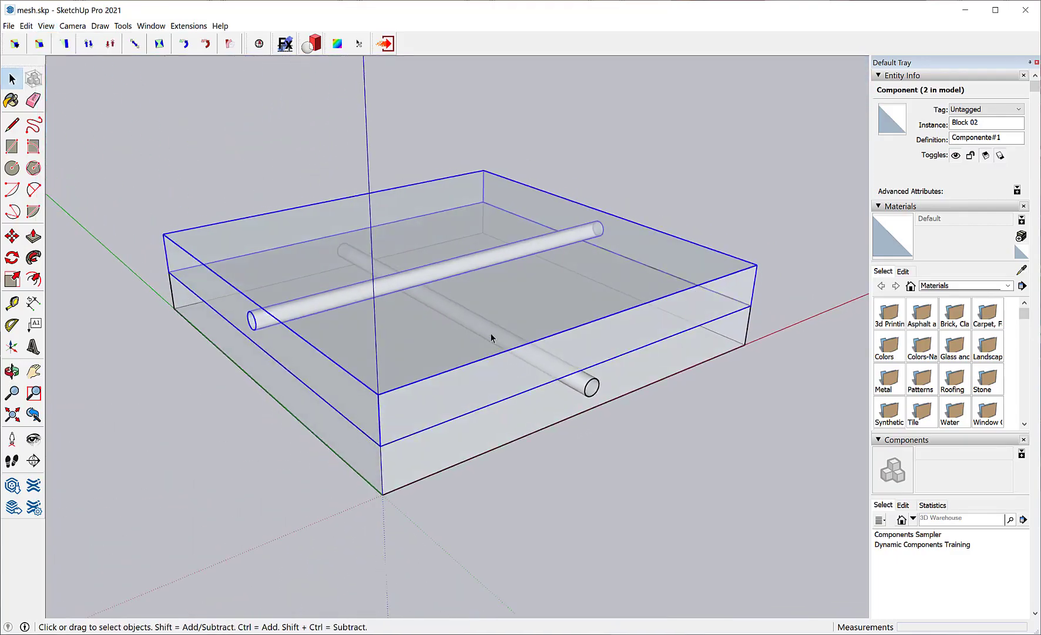
{"action": "left_click", "coordinate": [46, 25]}
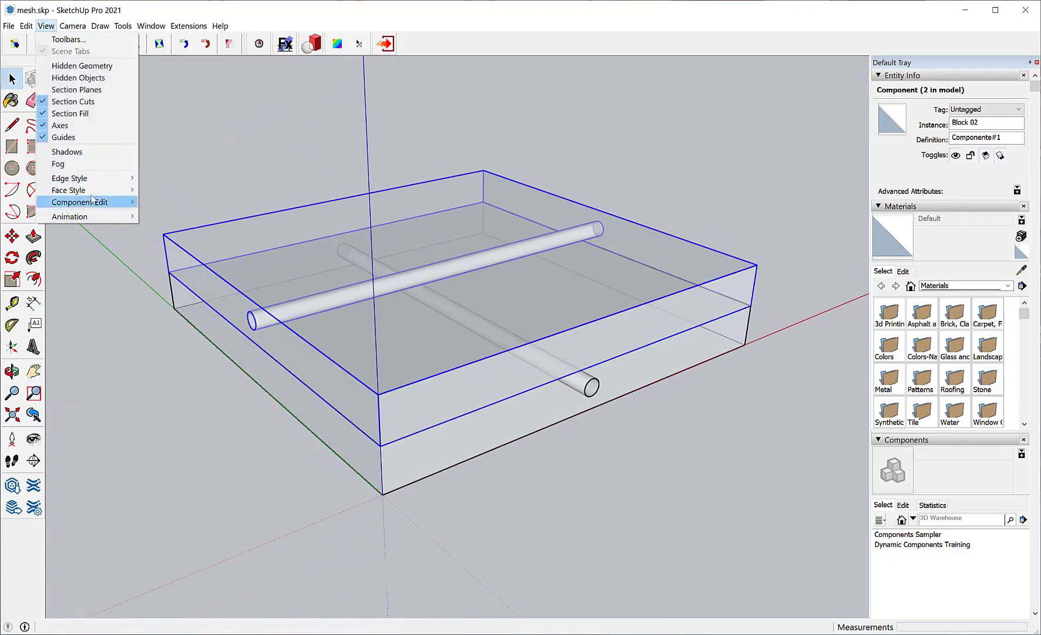
{"action": "mouse_move", "coordinate": [125, 190]}
{"action": "left_click", "coordinate": [159, 190]}
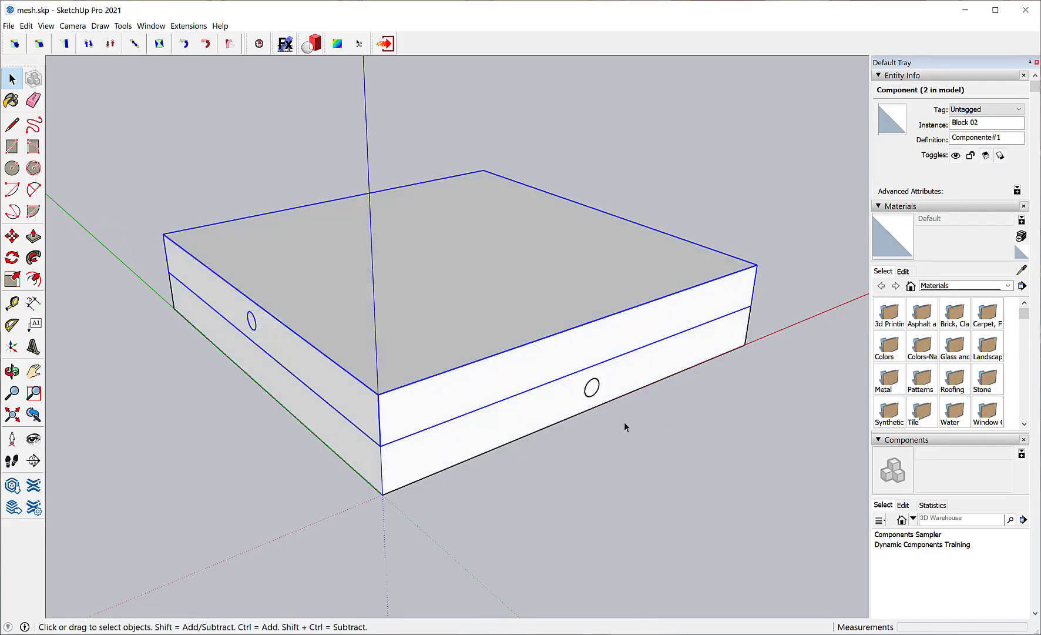
{"action": "right_click", "coordinate": [519, 364]}
{"action": "left_click", "coordinate": [538, 390]}
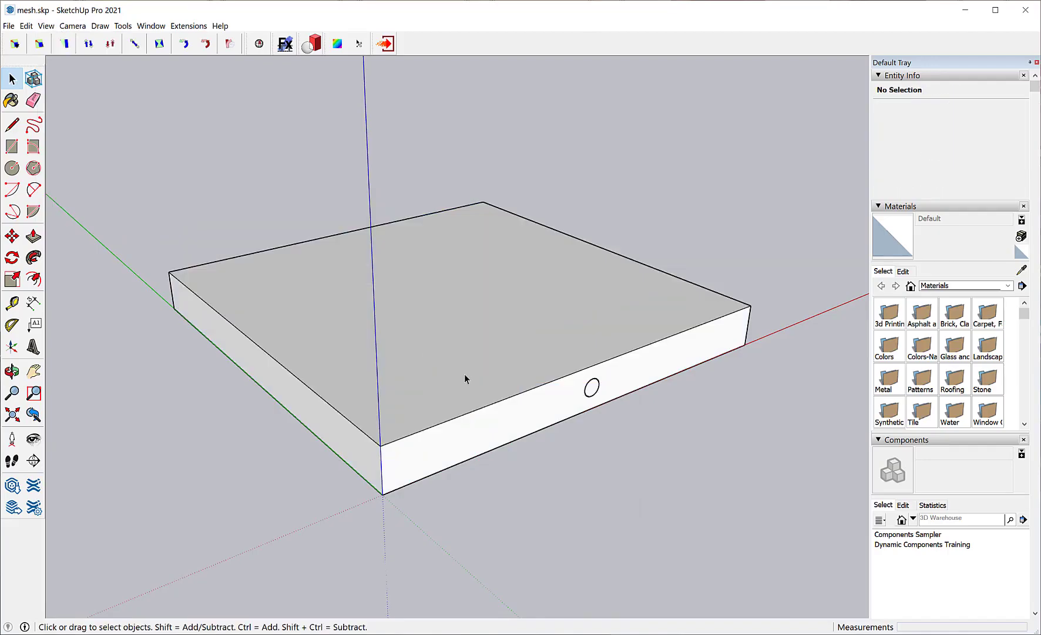
Open the lower block for editing and temporarily hide its concrete group to examine the tube and the opening around it.
{"action": "left_click", "coordinate": [500, 392]}
{"action": "double_click", "coordinate": [518, 406]}
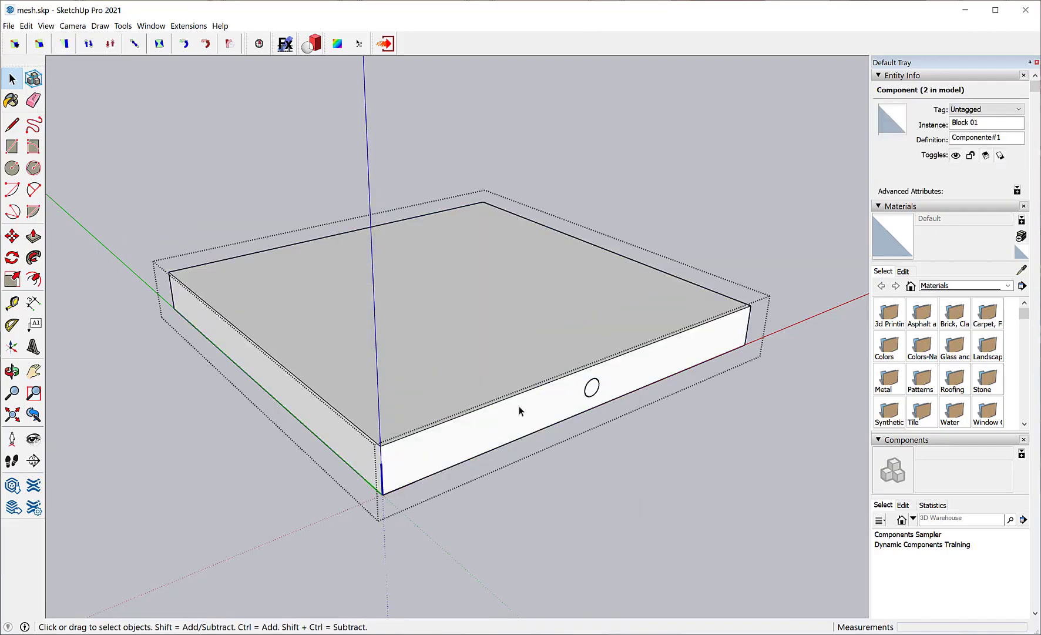
{"action": "left_click", "coordinate": [563, 396]}
{"action": "right_click", "coordinate": [563, 400]}
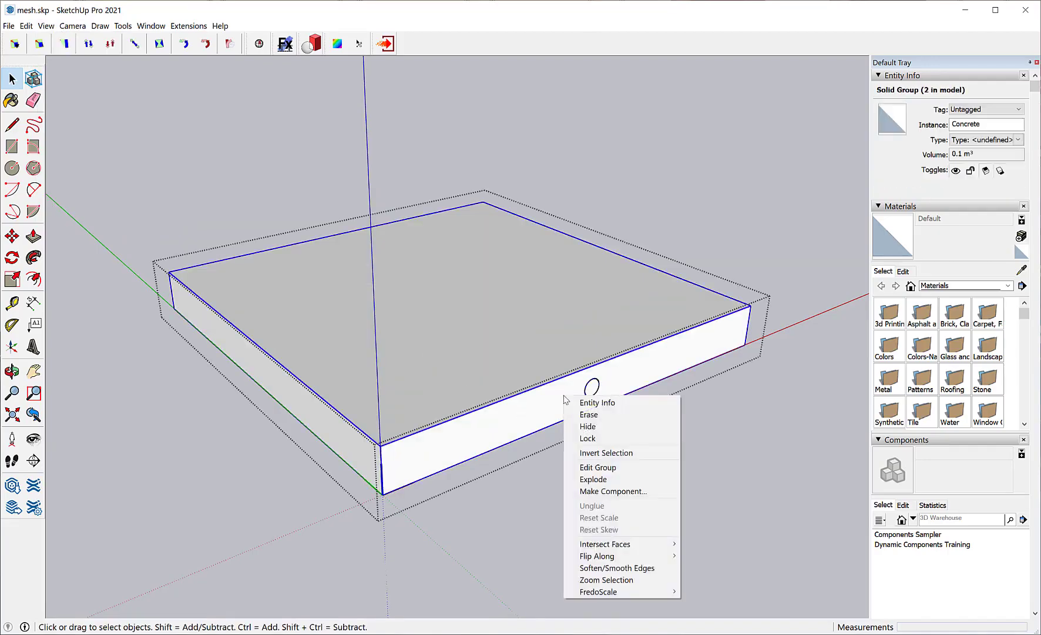
{"action": "left_click", "coordinate": [584, 426]}
{"action": "middle_click_drag", "start_coordinate": [584, 426], "coordinate": [240, 285]}
{"action": "key", "text": "ctrl+z"}
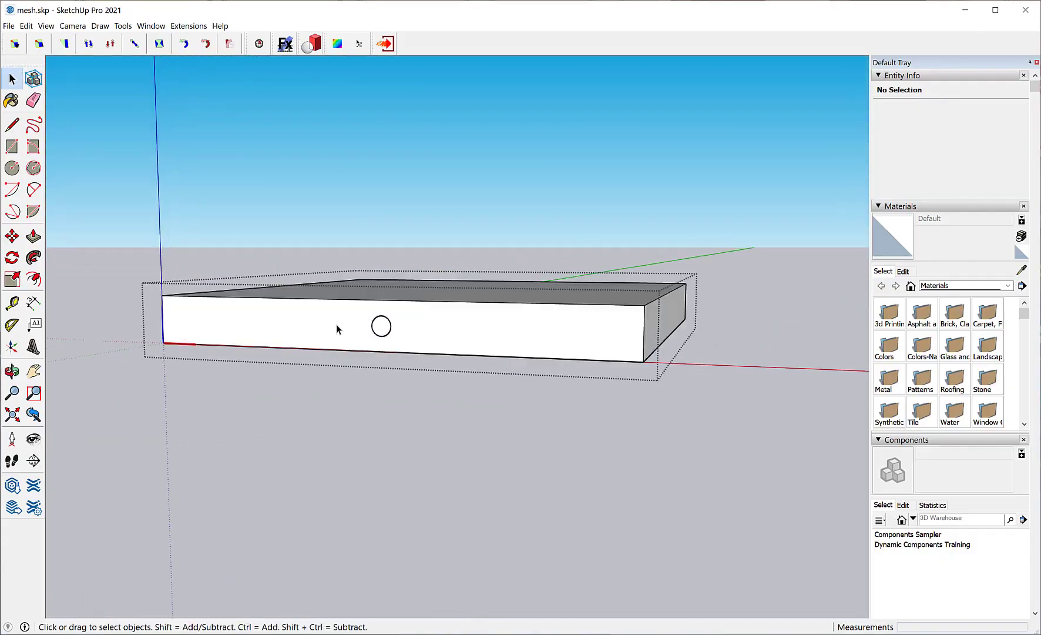
{"action": "right_click", "coordinate": [380, 328]}
{"action": "mouse_move", "coordinate": [380, 327]}
{"action": "middle_mouse_down"}
{"action": "mouse_move", "coordinate": [402, 308]}
{"action": "mouse_move", "coordinate": [498, 307]}
{"action": "middle_mouse_up"}
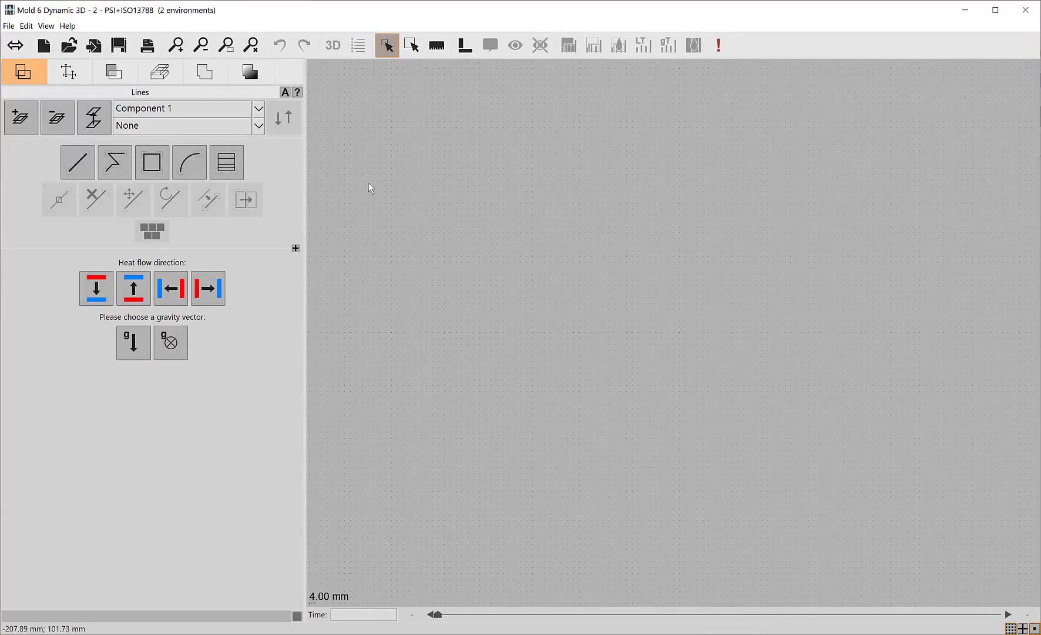
Switch to Mold 6 Dynamic 3D and choose mesh.3ds for import, using the all 3D model files filter.
{"action": "left_click", "coordinate": [94, 45]}
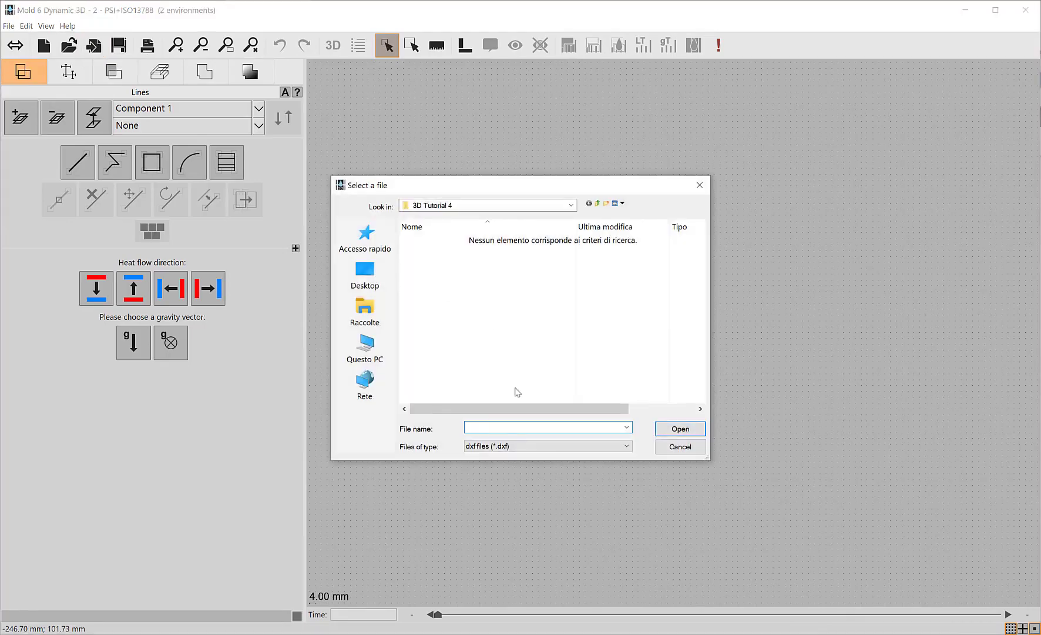
{"action": "left_click", "coordinate": [554, 447]}
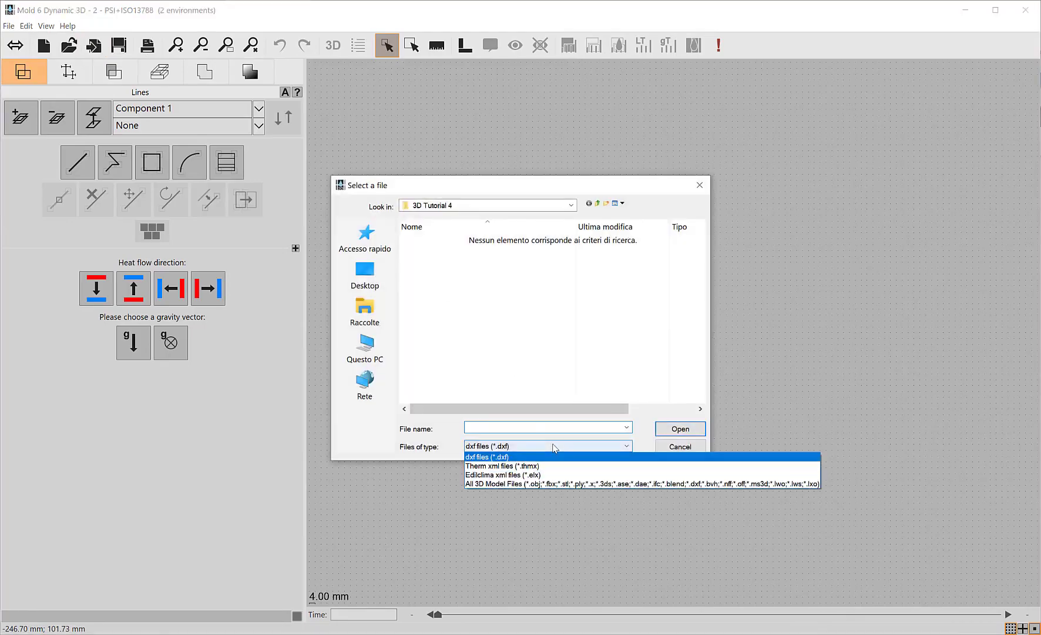
{"action": "left_click", "coordinate": [580, 484]}
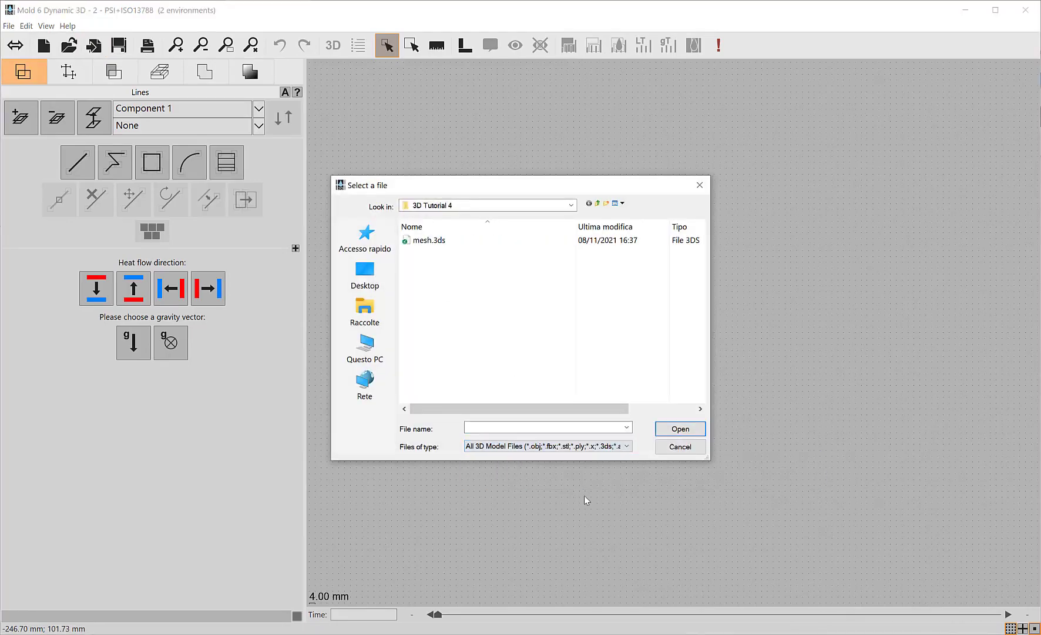
{"action": "double_click", "coordinate": [425, 240]}
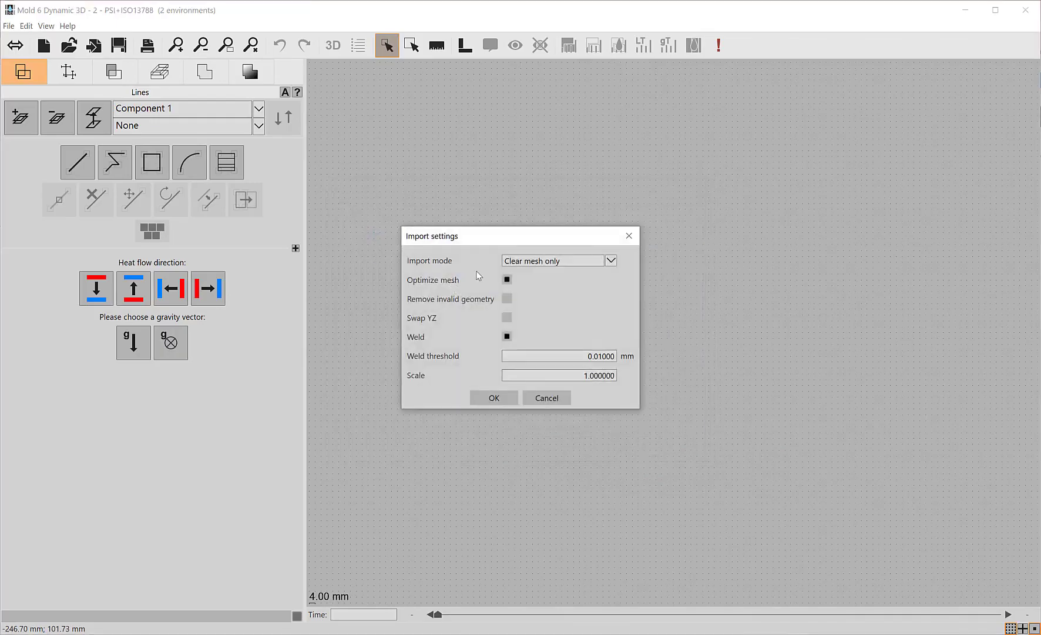
Import the mesh with the Swap YZ option switched on and a scale of 39.
{"action": "left_click", "coordinate": [507, 318]}
{"action": "left_click_drag", "start_coordinate": [583, 376], "coordinate": [615, 377]}
{"action": "type", "text": "39.37"}
{"action": "left_click", "coordinate": [492, 398]}
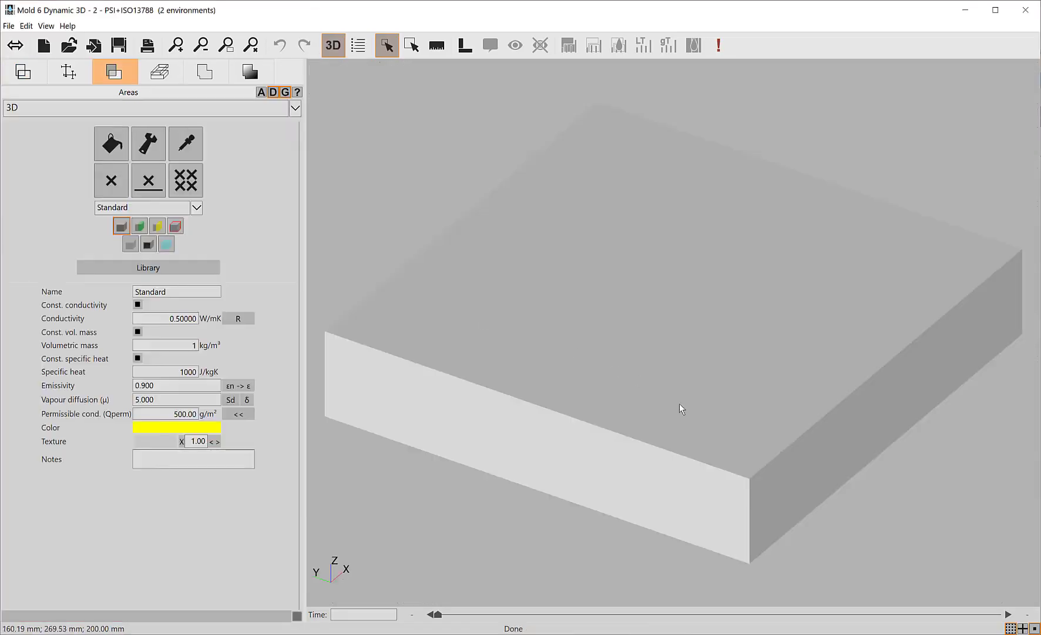
Start measuring the imported slab from the upper corner of its front face.
{"action": "mouse_move", "coordinate": [691, 419]}
{"action": "left_mouse_down"}
{"action": "mouse_move", "coordinate": [691, 386]}
{"action": "mouse_move", "coordinate": [702, 381]}
{"action": "mouse_move", "coordinate": [697, 393]}
{"action": "left_mouse_up"}
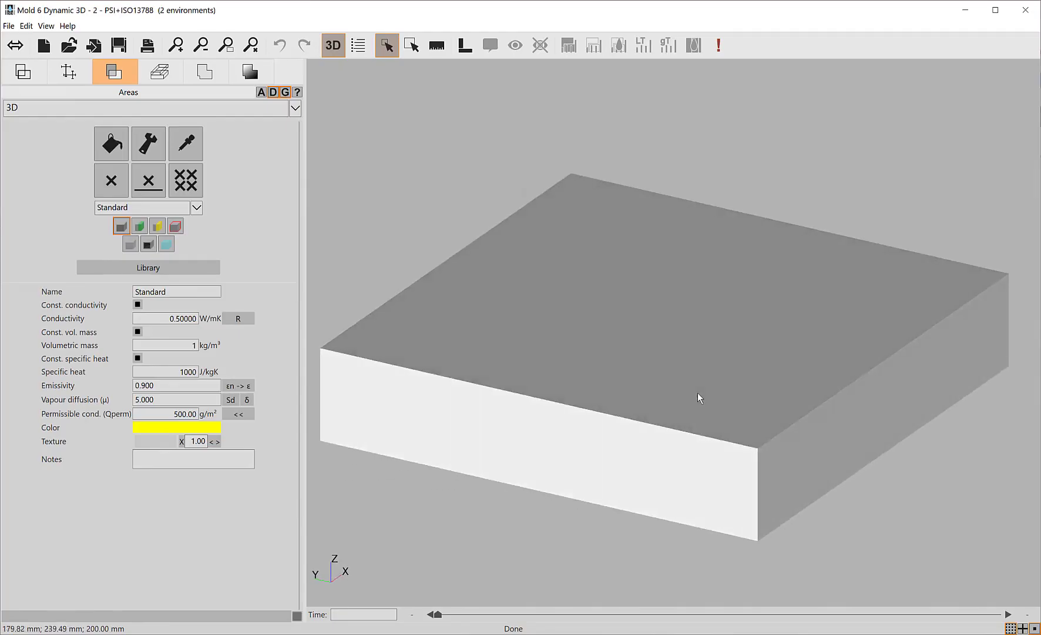
{"action": "left_click", "coordinate": [442, 51]}
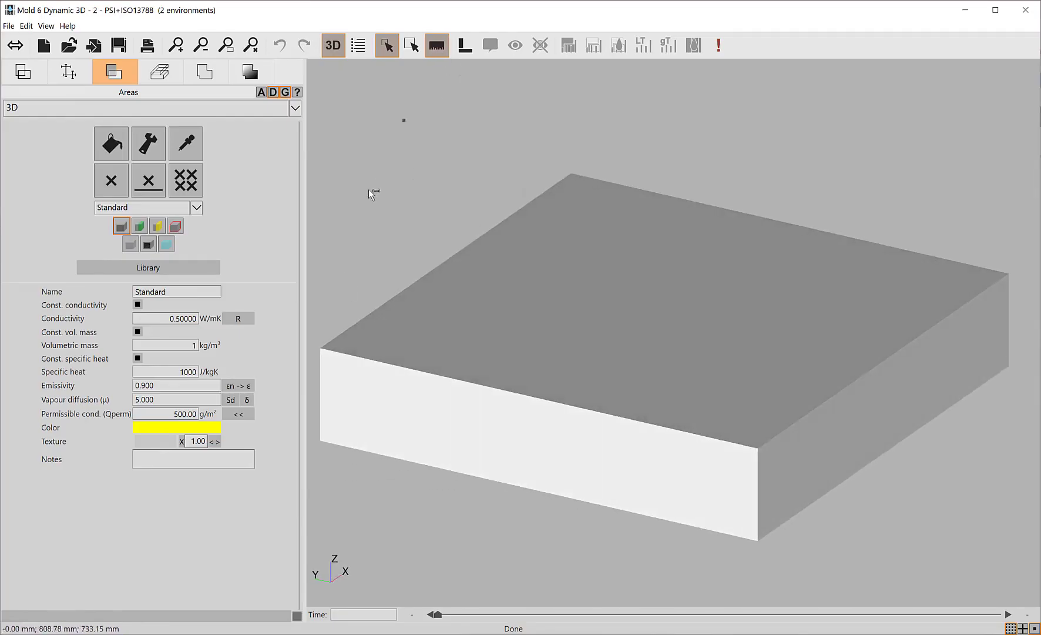
{"action": "left_click", "coordinate": [320, 348]}
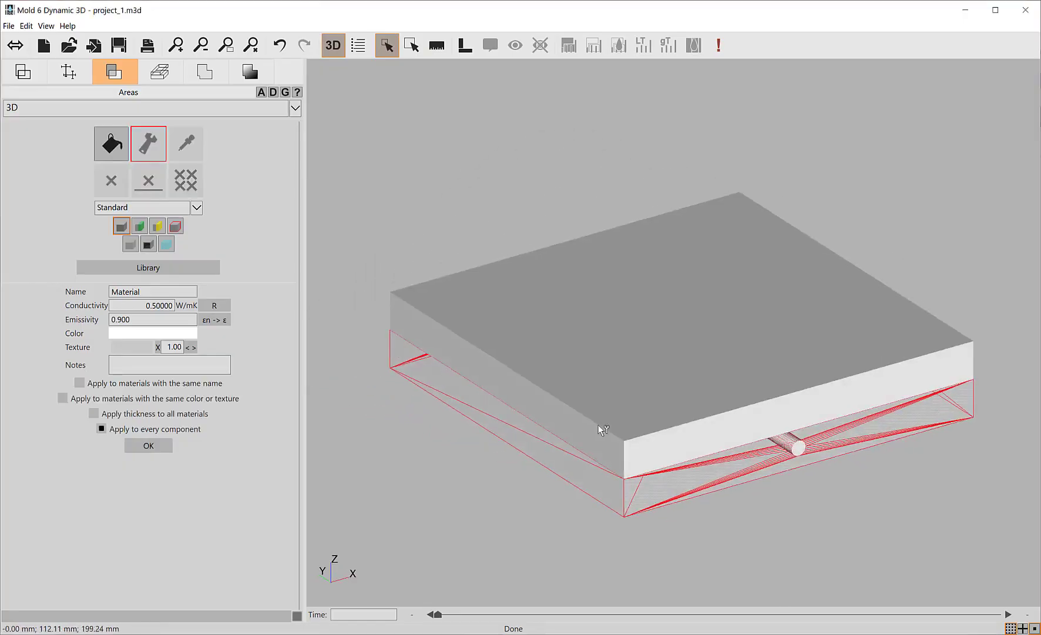
Pick the slabs and the tube in the 3D model to check which solids can be selected separately.
{"action": "left_click", "coordinate": [599, 424]}
{"action": "middle_click_drag", "start_coordinate": [521, 393], "coordinate": [563, 394]}
{"action": "left_click", "coordinate": [526, 399]}
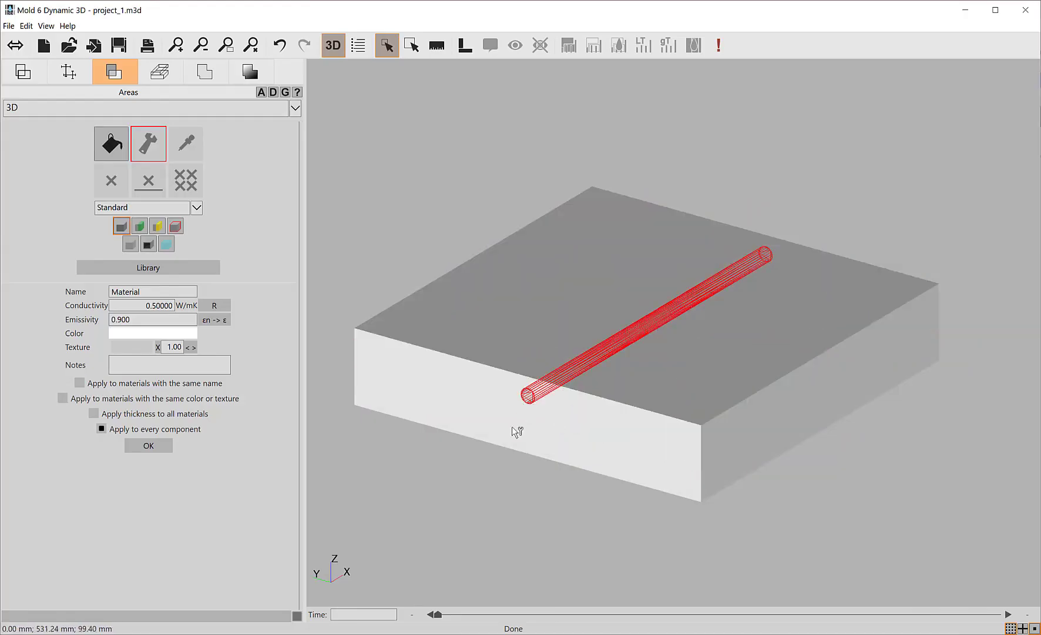
{"action": "double_click", "coordinate": [608, 457]}
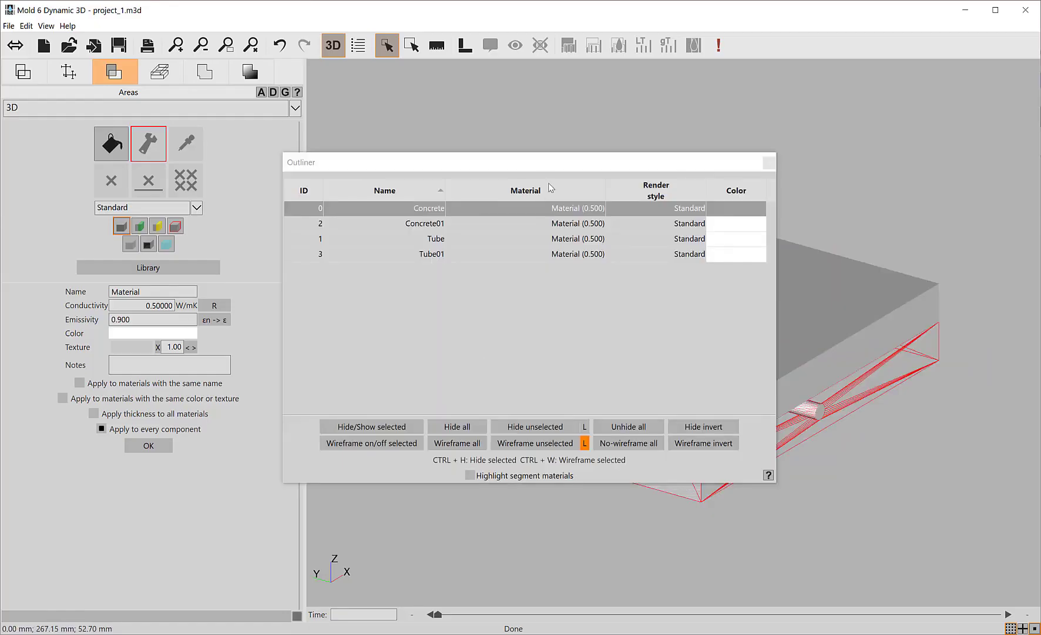
Examine Concrete01, Tube and Tube01 in the Outliner with unselected parts automatically wireframed, and restore the solid display of all parts.
{"action": "left_click_drag", "start_coordinate": [542, 166], "coordinate": [287, 73]}
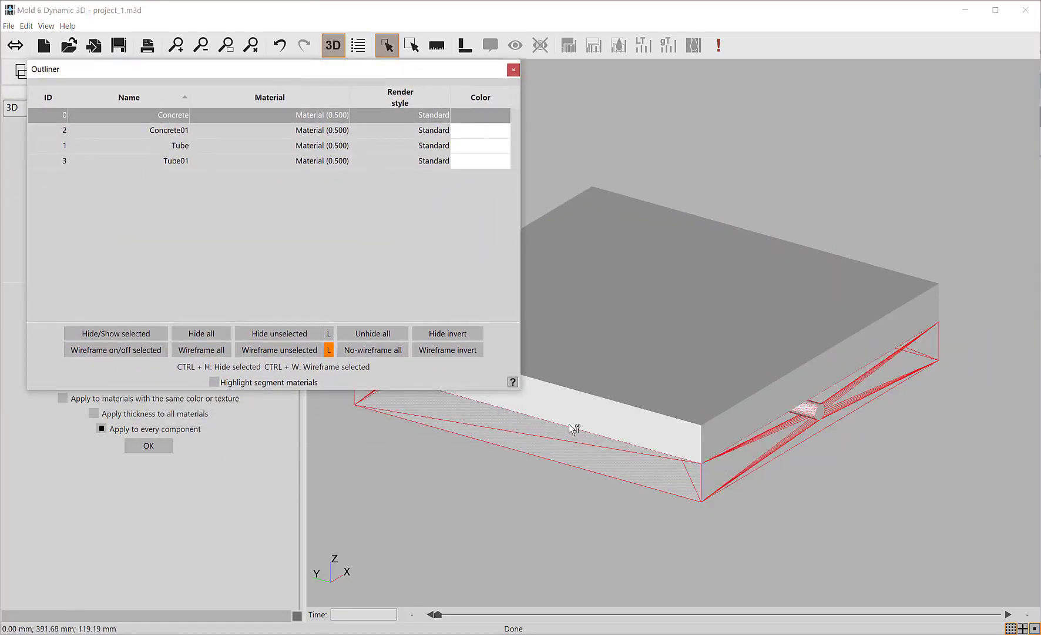
{"action": "left_click_drag", "start_coordinate": [519, 388], "coordinate": [539, 266]}
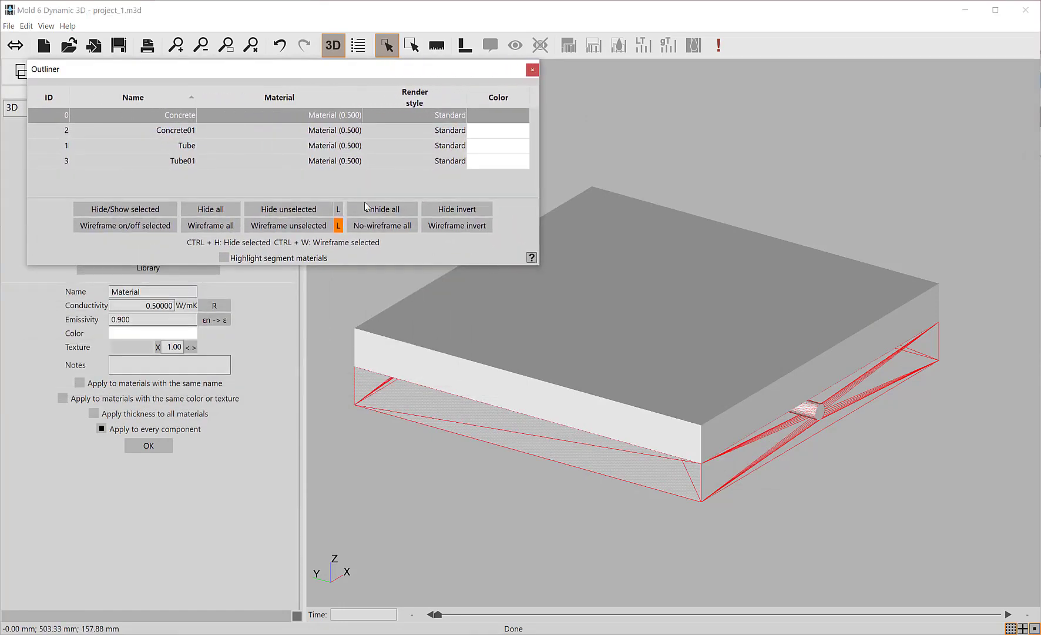
{"action": "left_click", "coordinate": [315, 131]}
{"action": "left_click", "coordinate": [311, 146]}
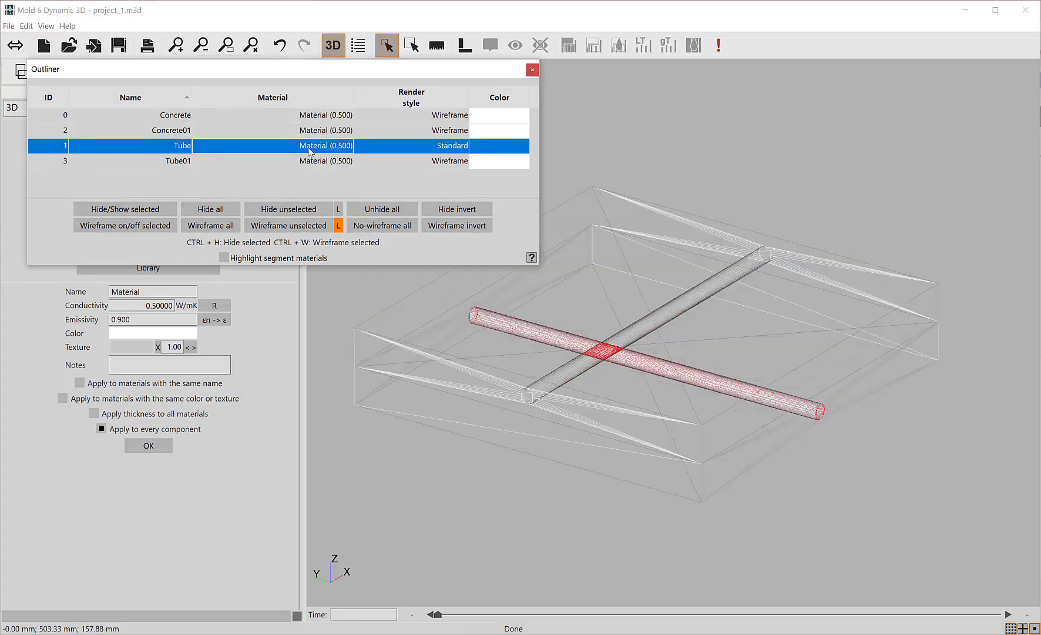
{"action": "left_click", "coordinate": [309, 165]}
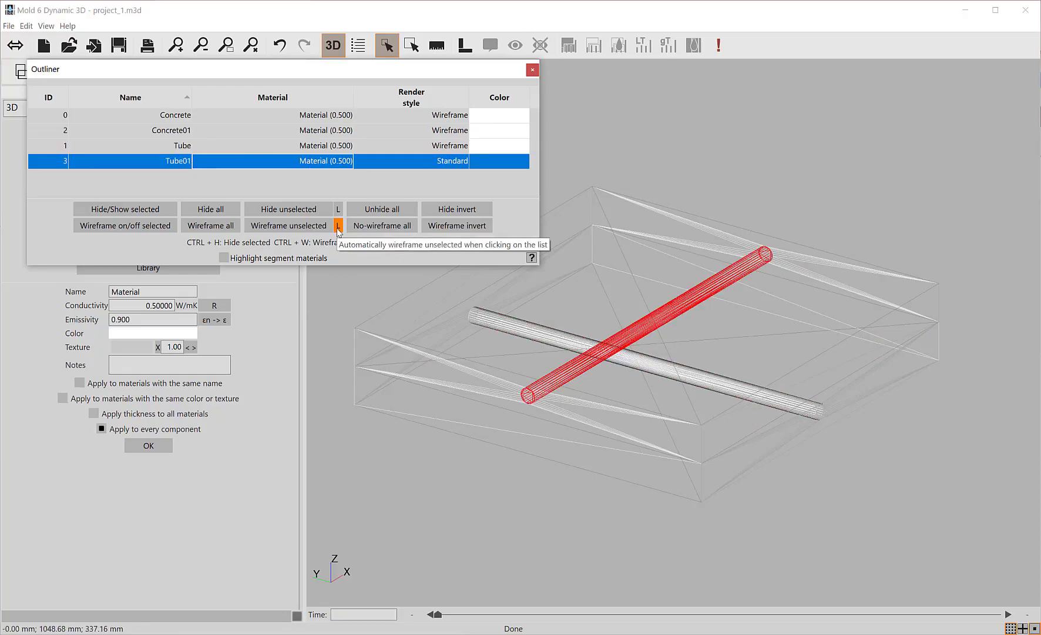
{"action": "left_click", "coordinate": [338, 227]}
{"action": "left_click", "coordinate": [382, 227]}
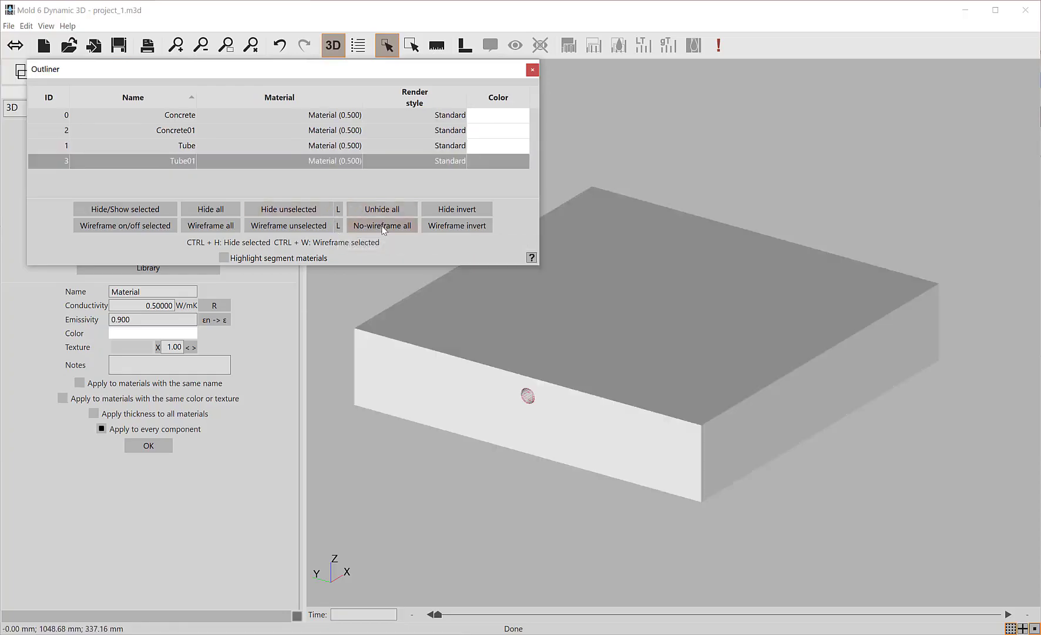
Isolate Tube, Concrete01 and Concrete in turn with automatic hiding of unselected parts, and unhide all parts.
{"action": "left_click", "coordinate": [339, 210]}
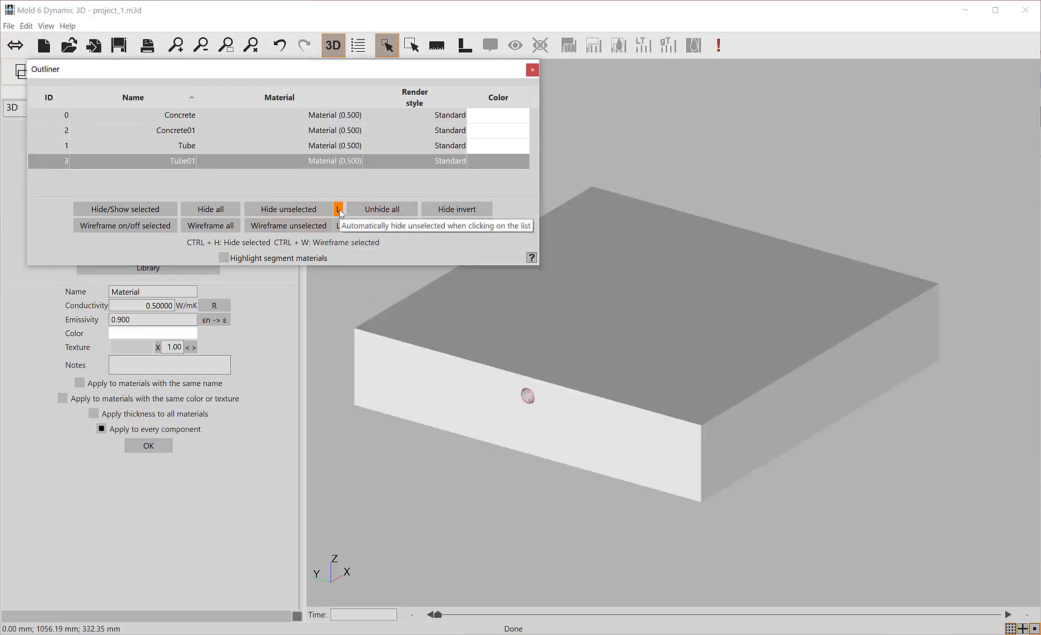
{"action": "left_click", "coordinate": [303, 147]}
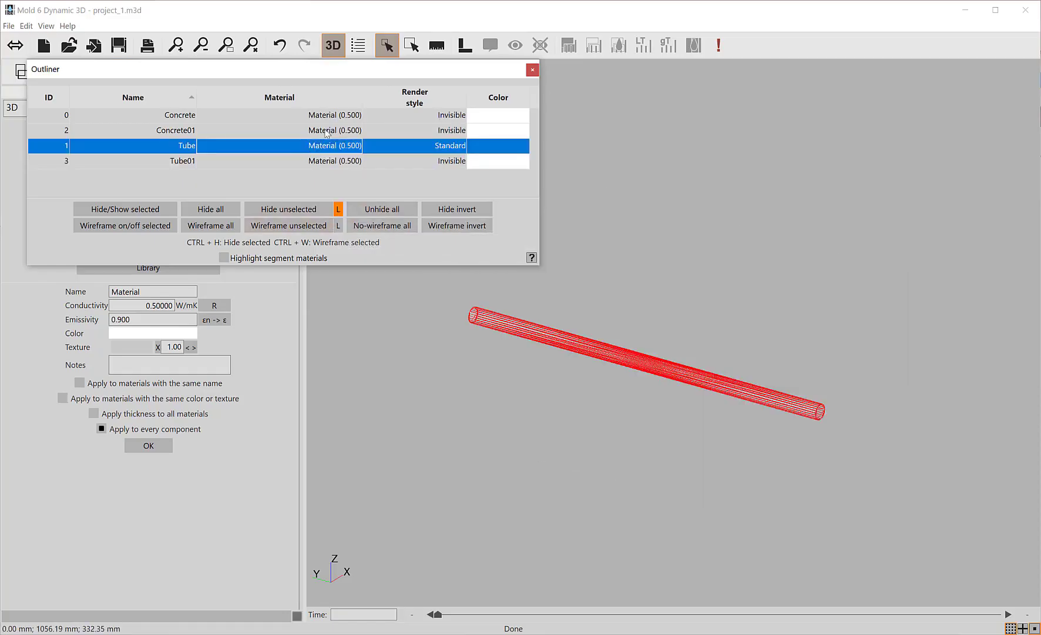
{"action": "left_click", "coordinate": [325, 132]}
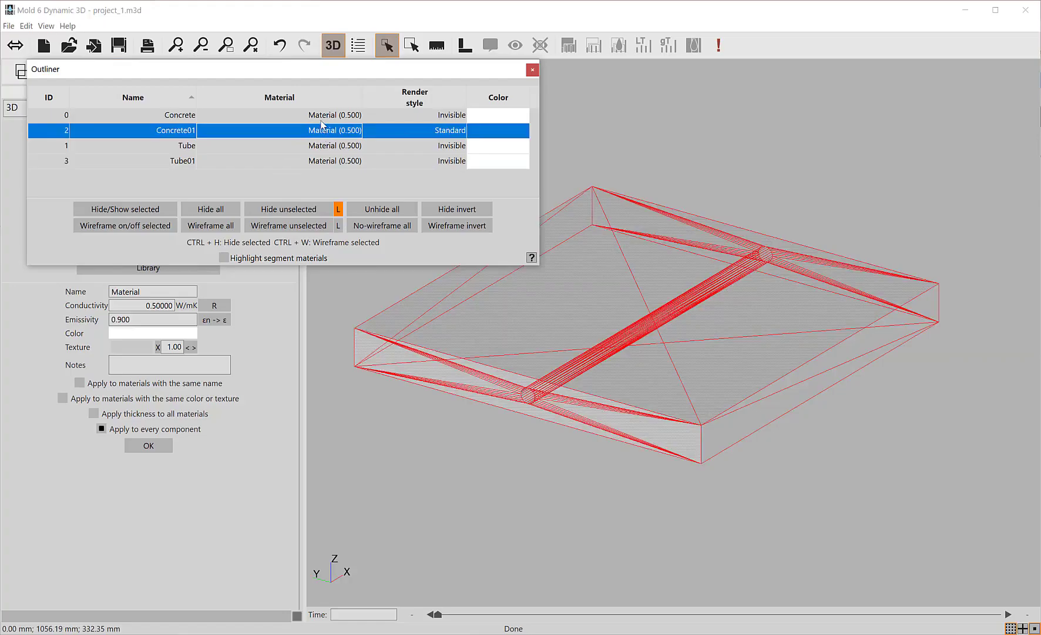
{"action": "left_click", "coordinate": [321, 118]}
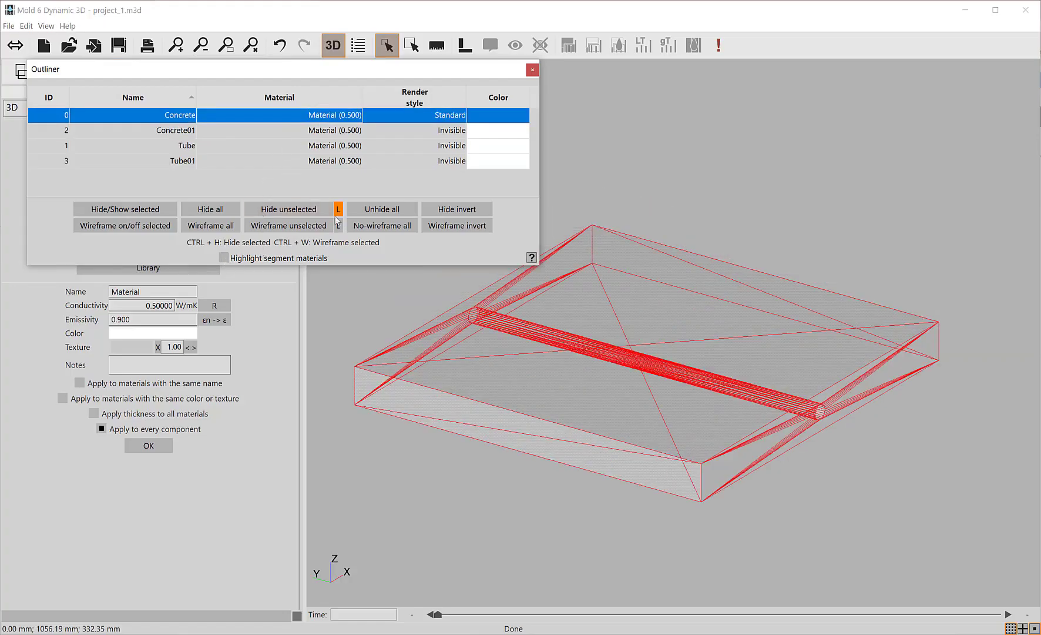
{"action": "left_click", "coordinate": [383, 209]}
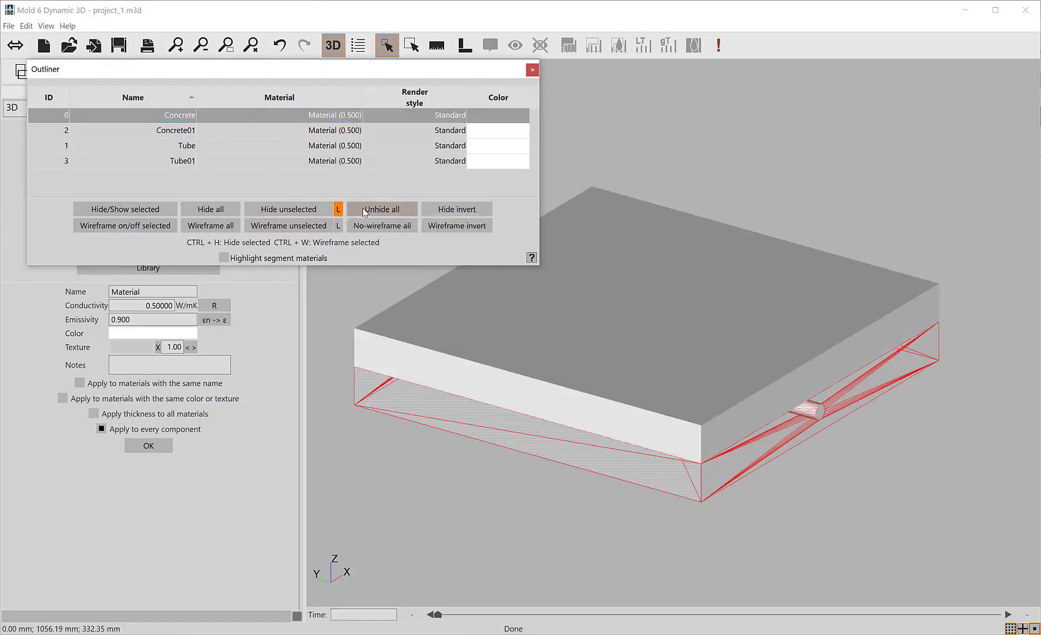
{"action": "left_click", "coordinate": [324, 404]}
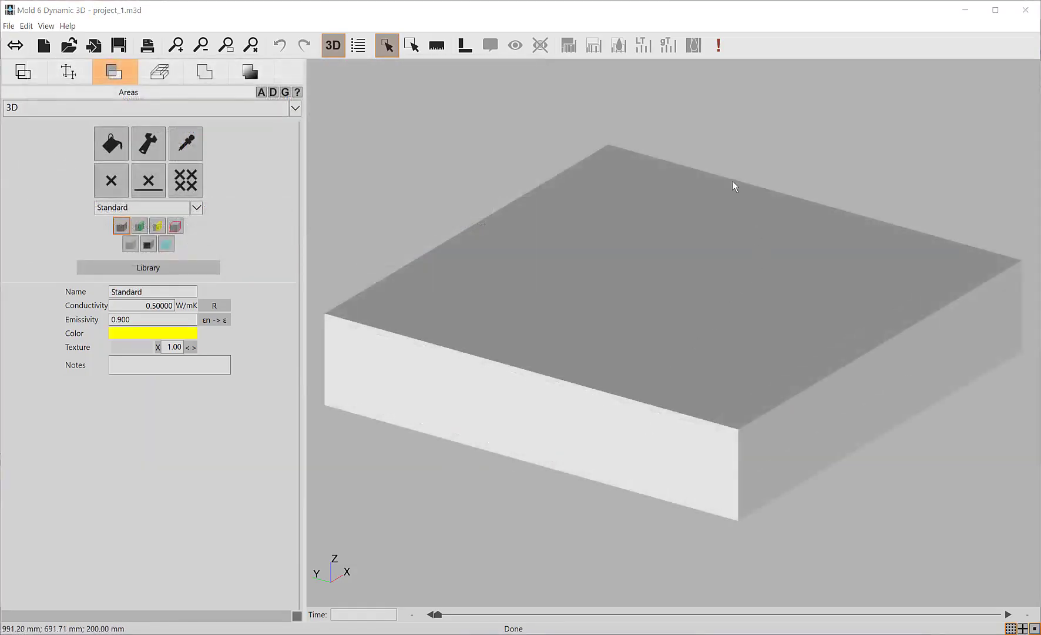
Load Concrete (0.210) from the Tutorials materials in the personal library and apply it to the upper and lower slabs.
{"action": "left_click", "coordinate": [148, 268]}
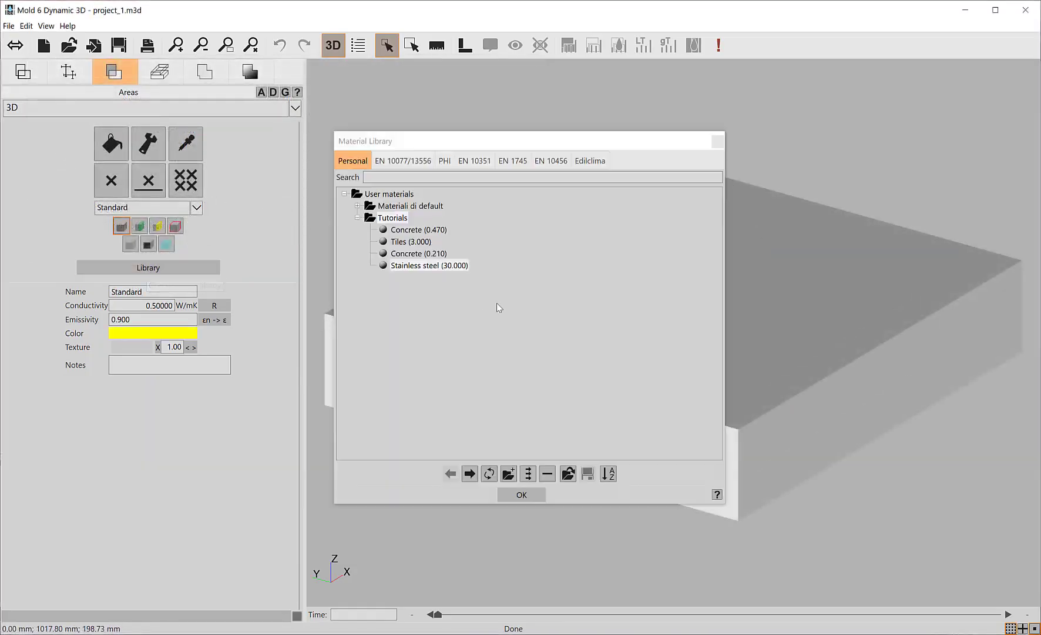
{"action": "left_click", "coordinate": [405, 254]}
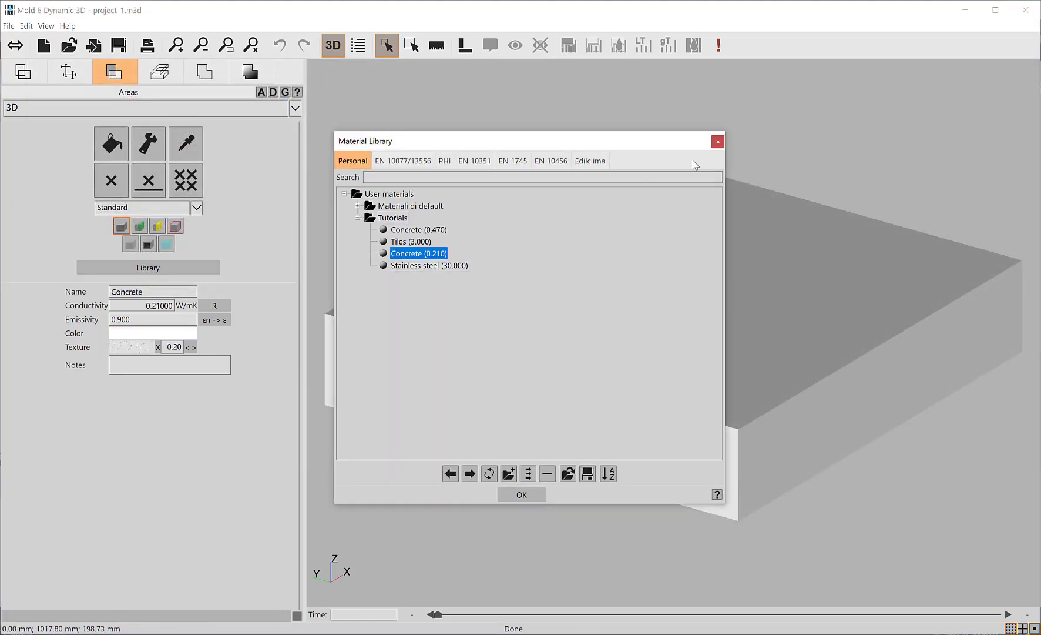
{"action": "left_click", "coordinate": [717, 144]}
{"action": "left_click", "coordinate": [112, 144]}
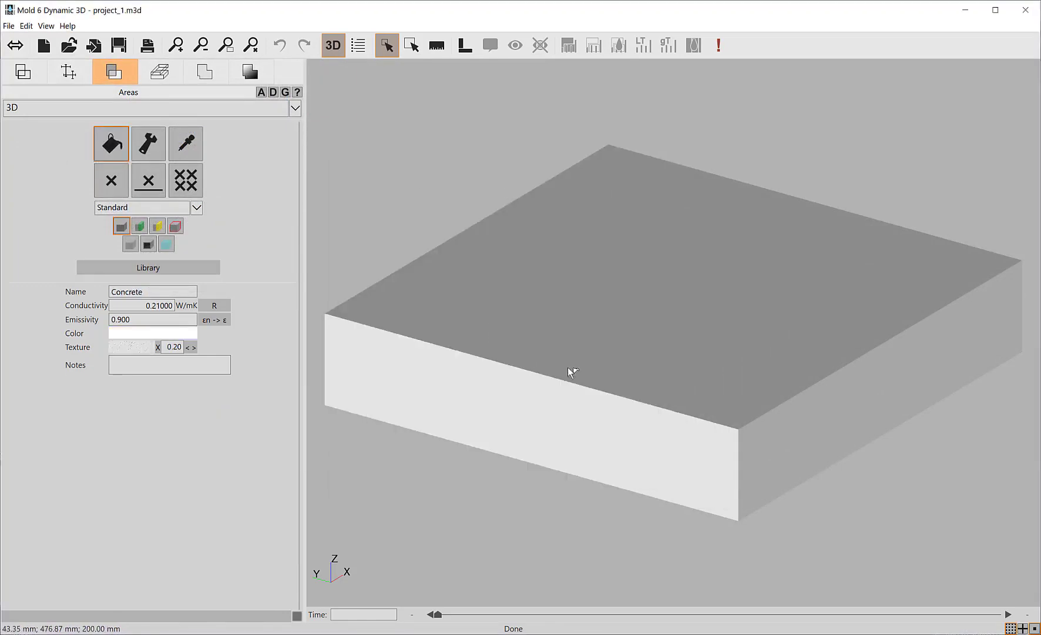
{"action": "left_click", "coordinate": [590, 327]}
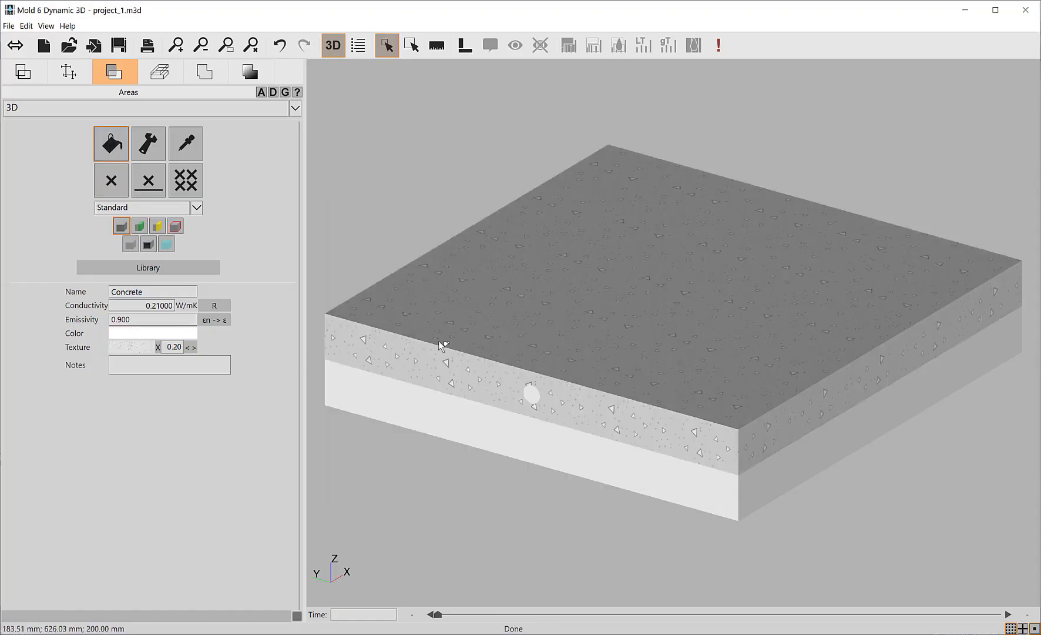
{"action": "left_click", "coordinate": [682, 473]}
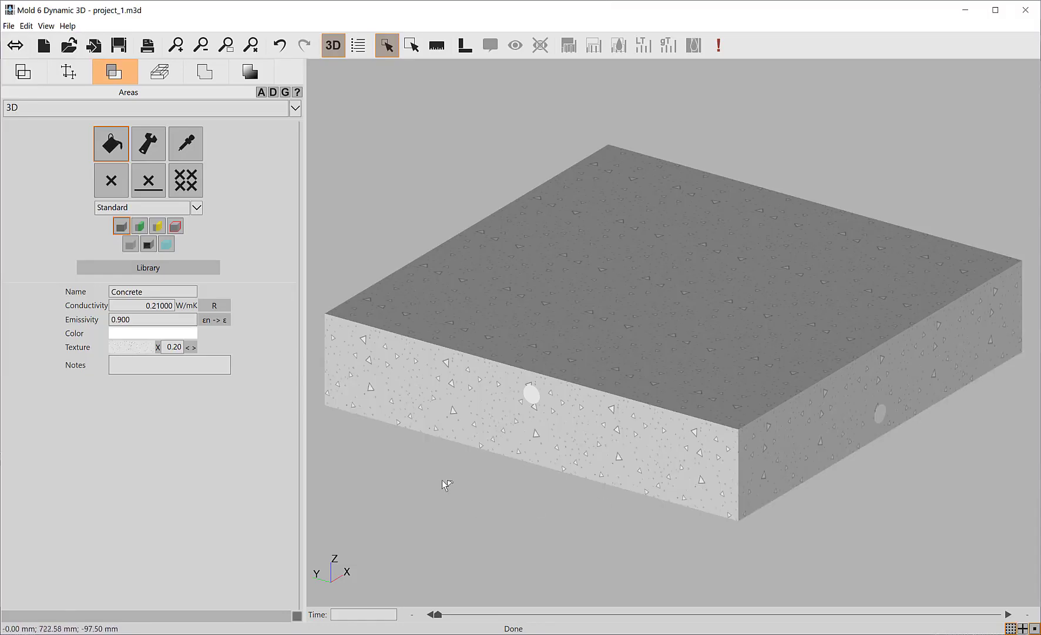
Isolate Tube in the Outliner and assign it Stainless steel (30.000) from the personal material library.
{"action": "left_click", "coordinate": [47, 26]}
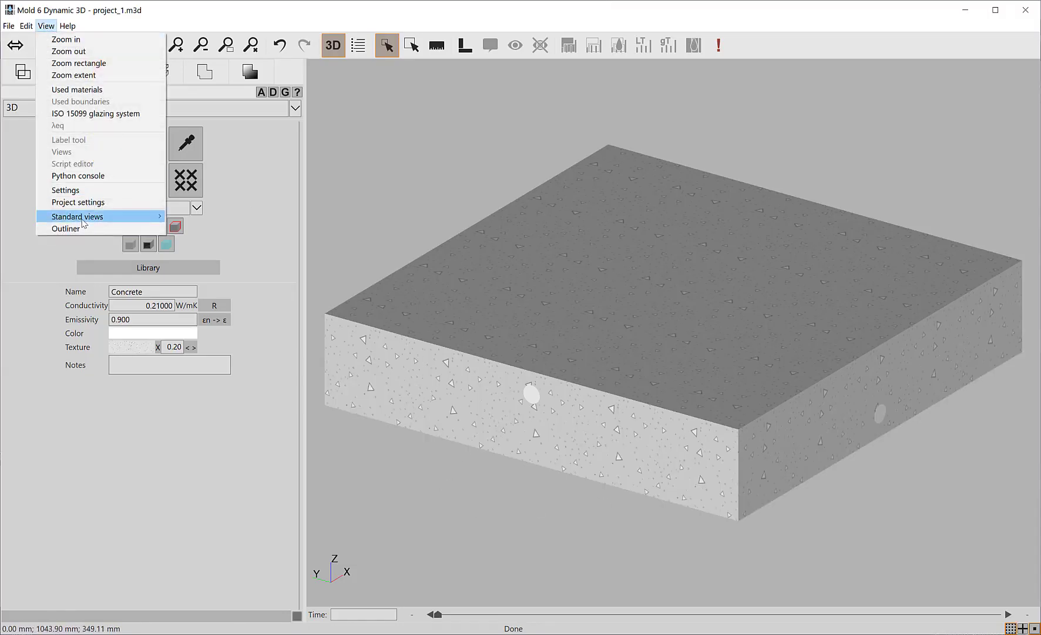
{"action": "left_click", "coordinate": [71, 229]}
{"action": "left_click_drag", "start_coordinate": [553, 223], "coordinate": [322, 45]}
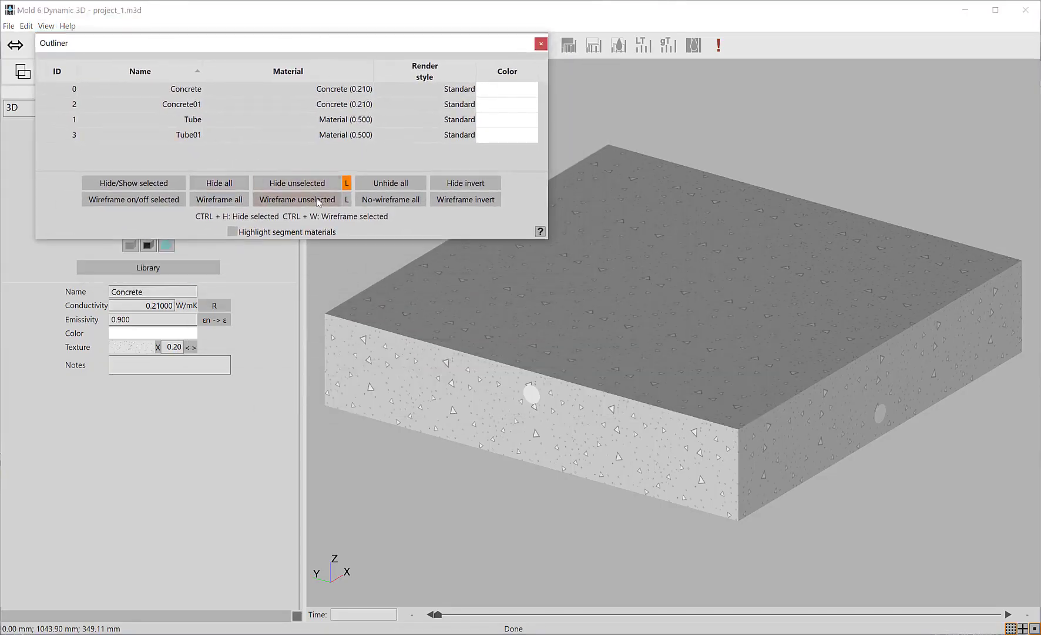
{"action": "left_click", "coordinate": [188, 120]}
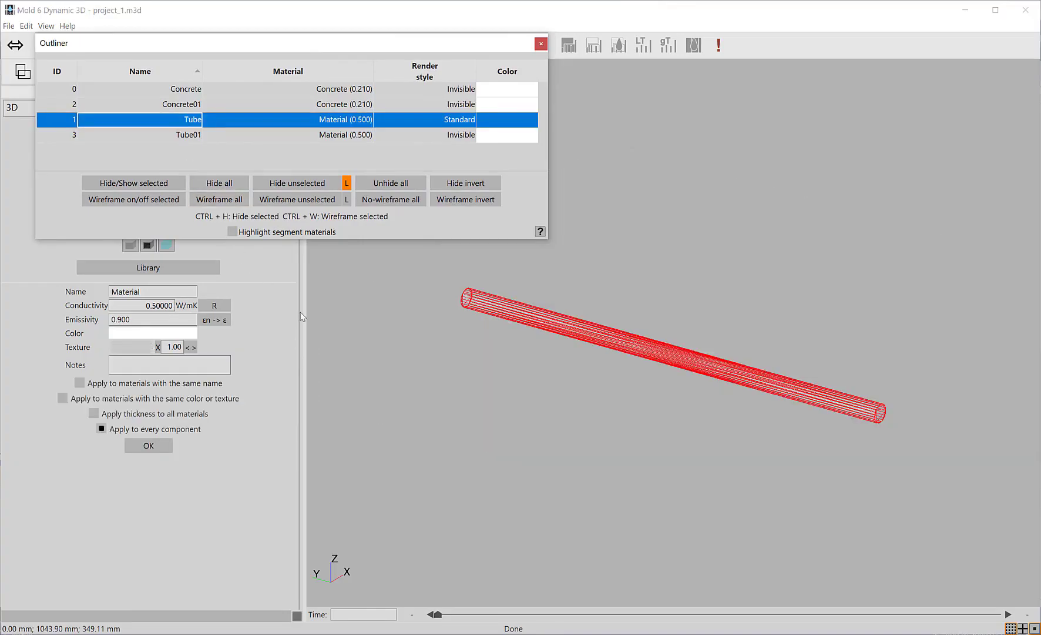
{"action": "left_click", "coordinate": [129, 274]}
{"action": "left_click", "coordinate": [426, 266]}
{"action": "double_click", "coordinate": [425, 265]}
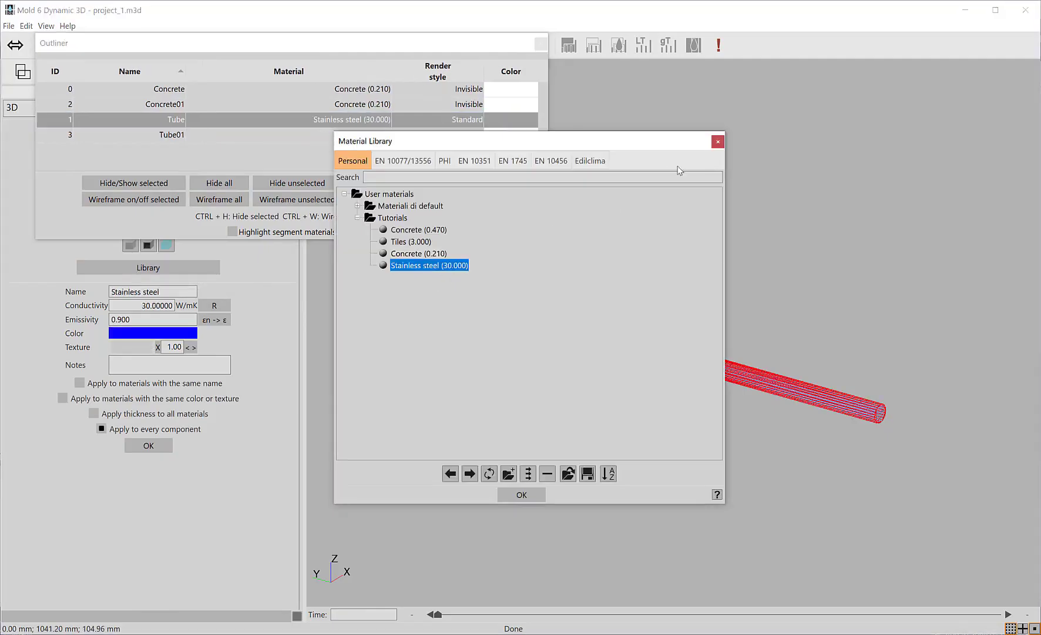
{"action": "left_click", "coordinate": [718, 143]}
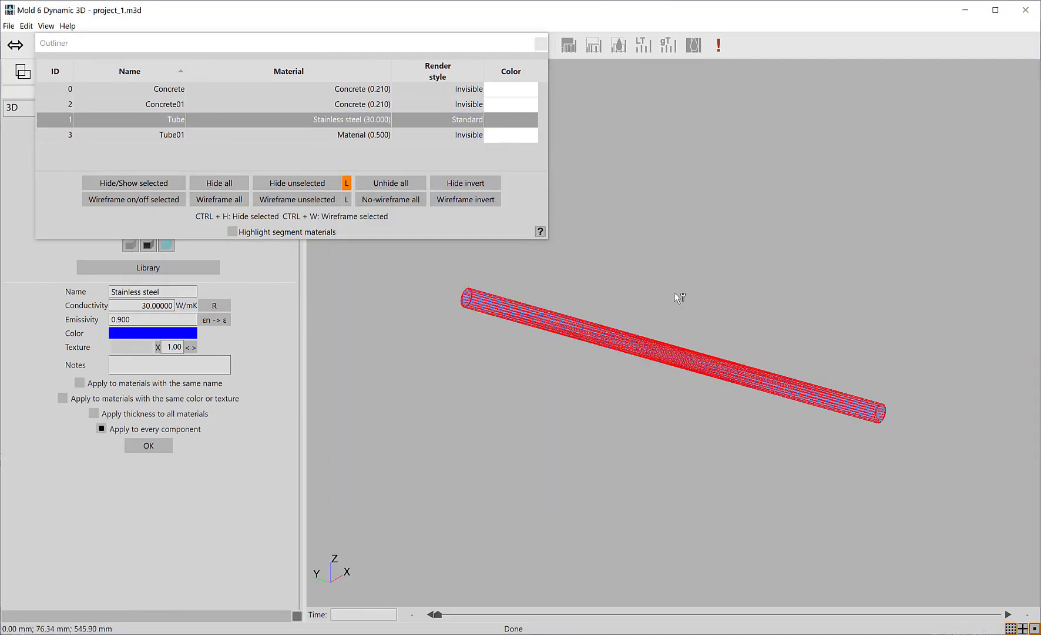
Isolate Tube01 in the Outliner and assign it Stainless steel (30.000) from the Tutorials materials.
{"action": "left_click", "coordinate": [313, 136]}
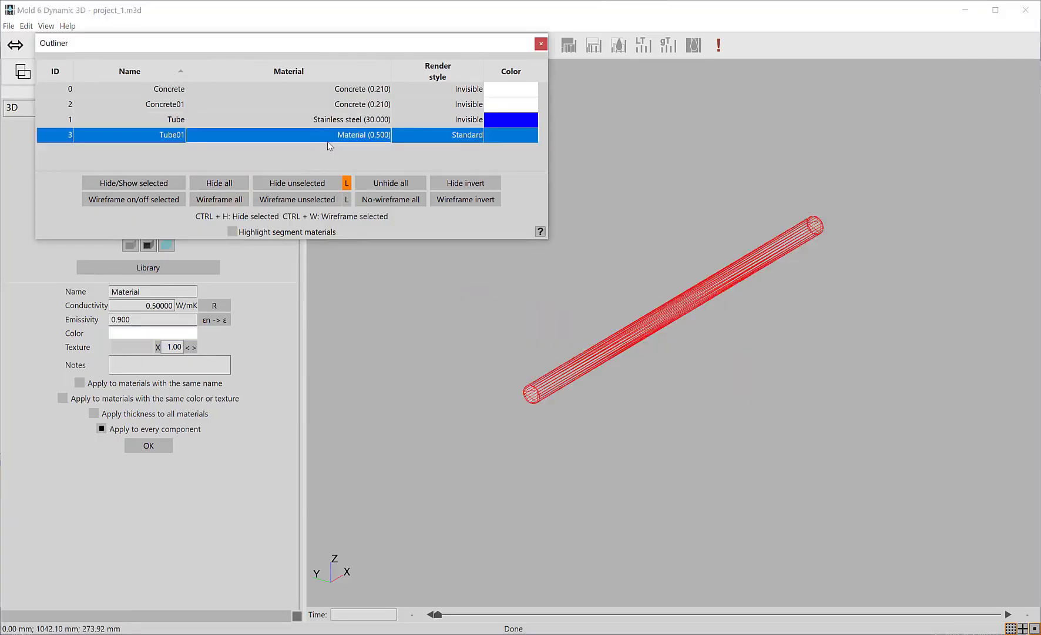
{"action": "left_click", "coordinate": [148, 267]}
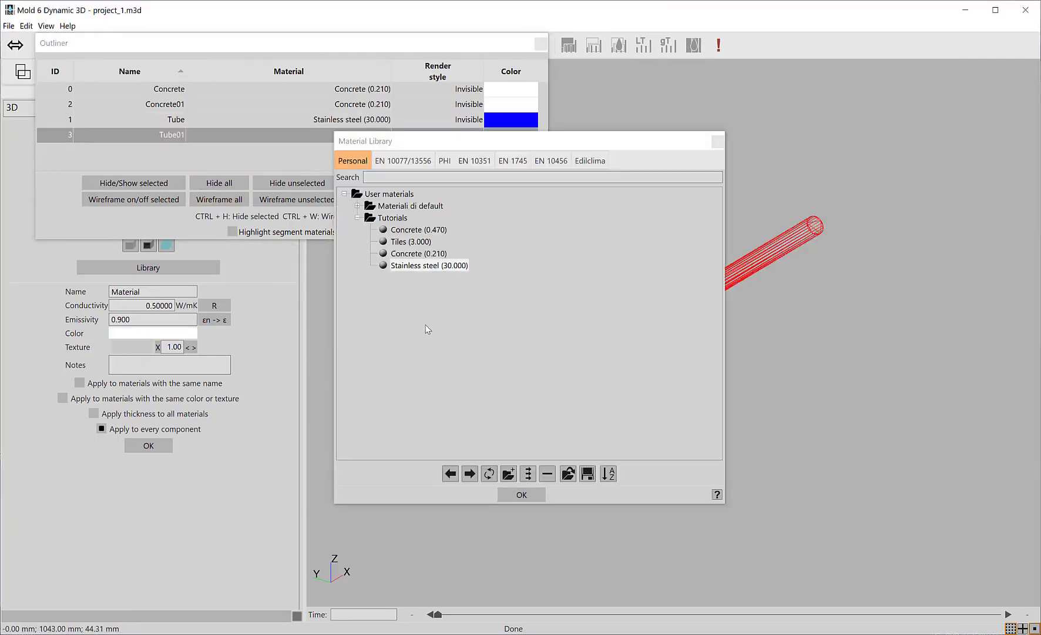
{"action": "double_click", "coordinate": [422, 268]}
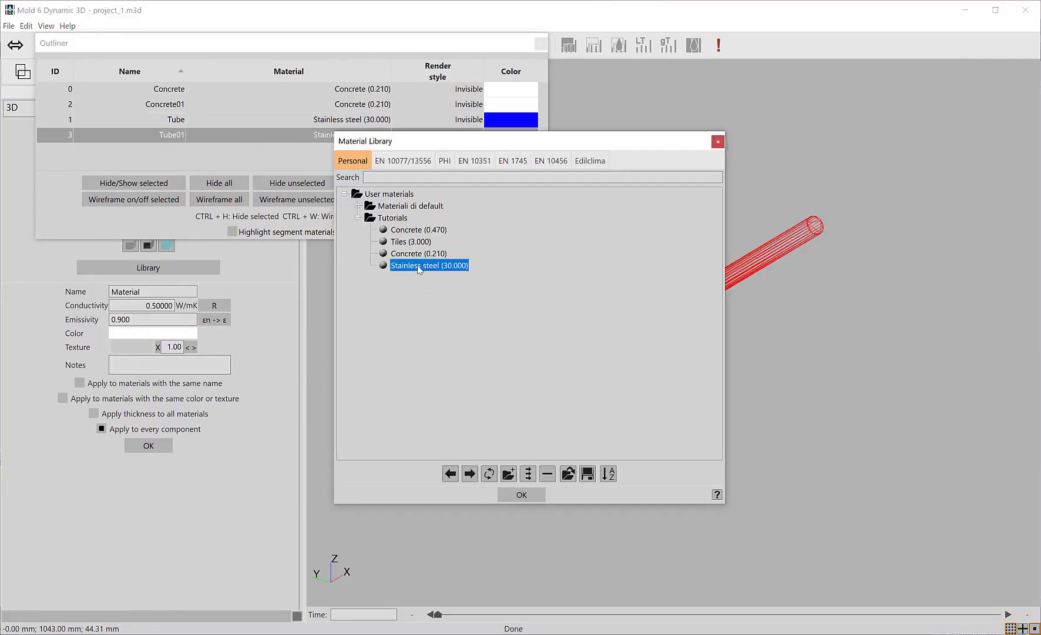
{"action": "left_click", "coordinate": [718, 142]}
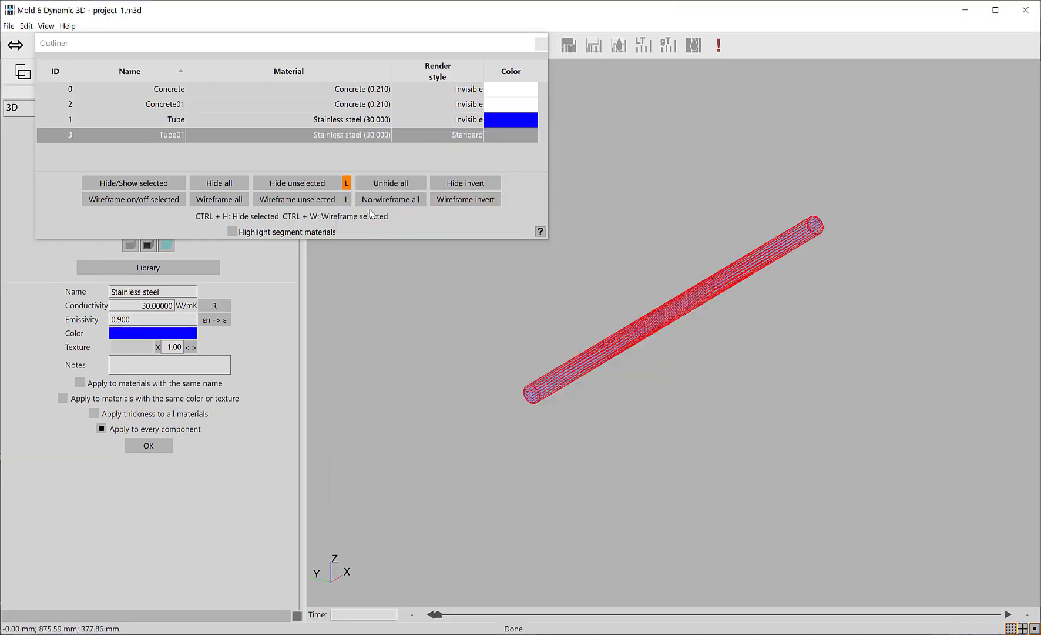
Unhide all parts, close the Outliner and clear the tube selection.
{"action": "left_click", "coordinate": [377, 183]}
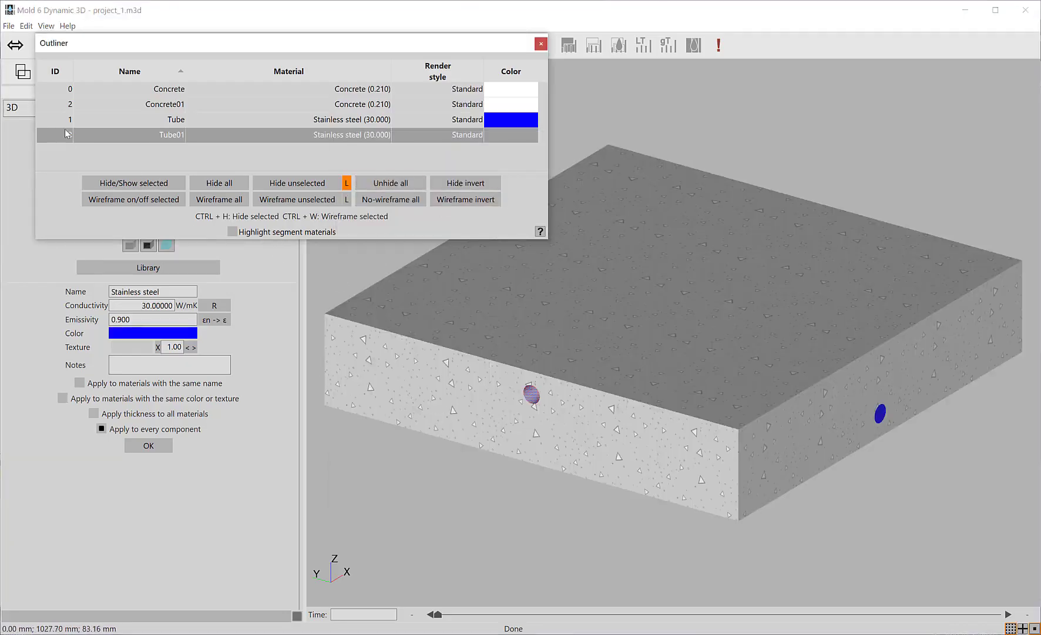
{"action": "left_click", "coordinate": [541, 44]}
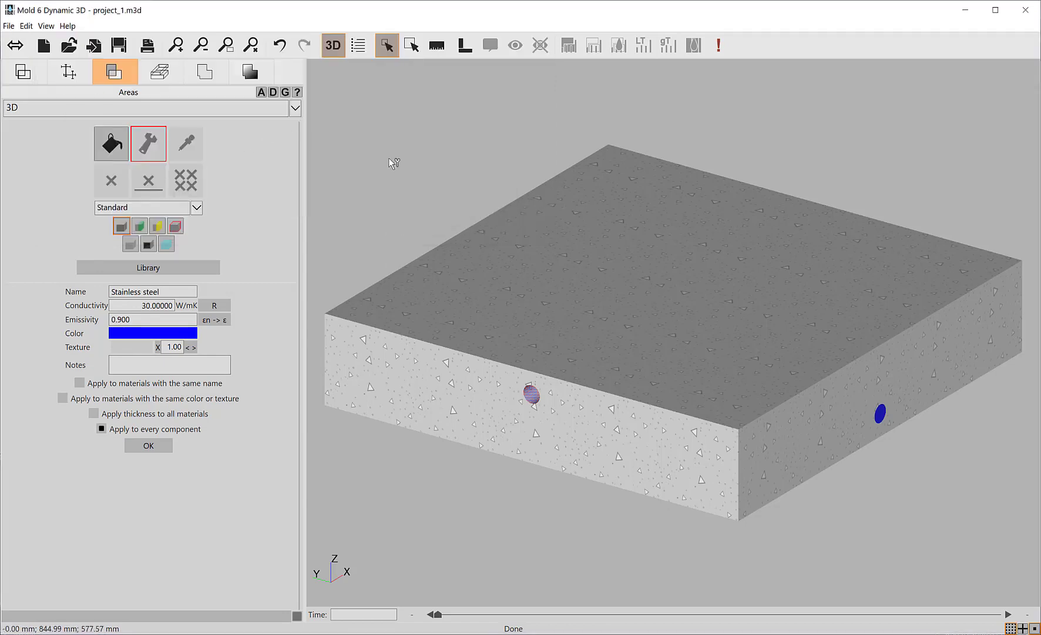
{"action": "right_click", "coordinate": [413, 161]}
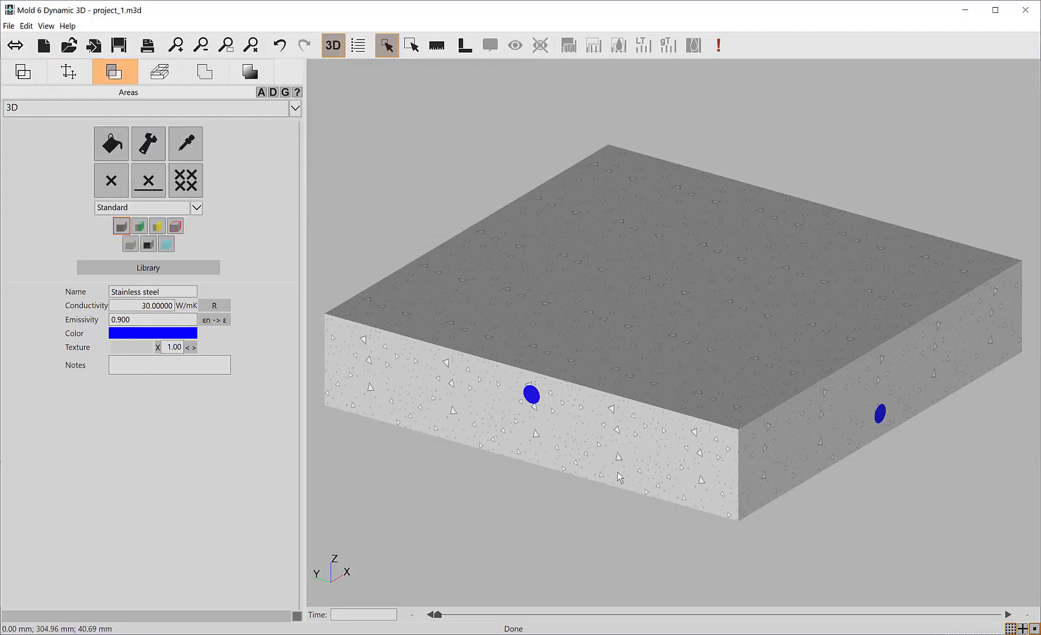
{"action": "mouse_move", "coordinate": [611, 467]}
{"action": "middle_mouse_down"}
{"action": "mouse_move", "coordinate": [620, 470]}
{"action": "mouse_move", "coordinate": [599, 465]}
{"action": "mouse_move", "coordinate": [625, 469]}
{"action": "mouse_move", "coordinate": [608, 399]}
{"action": "mouse_move", "coordinate": [620, 464]}
{"action": "middle_mouse_up"}
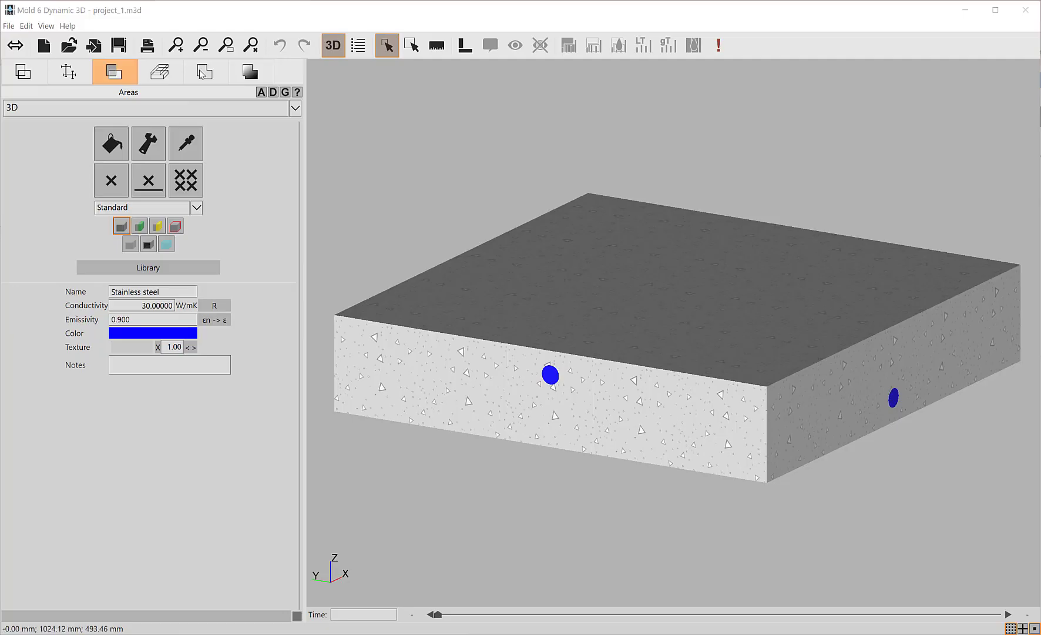
Assign the Internal Environment boundary to the top surface of the slab, picking a single flat face.
{"action": "left_click", "coordinate": [202, 72]}
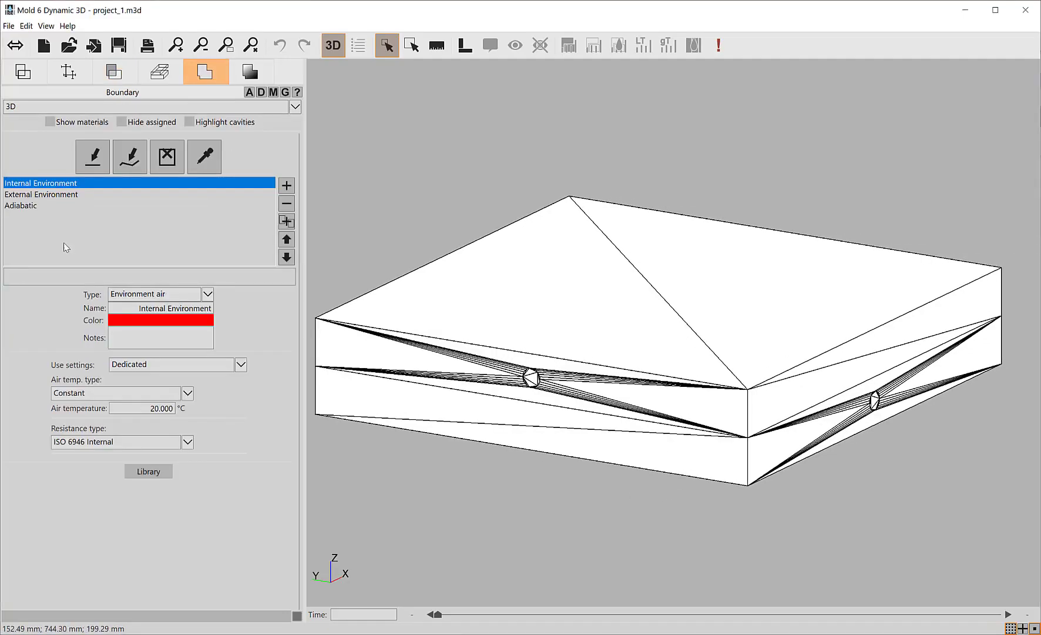
{"action": "left_click", "coordinate": [92, 156]}
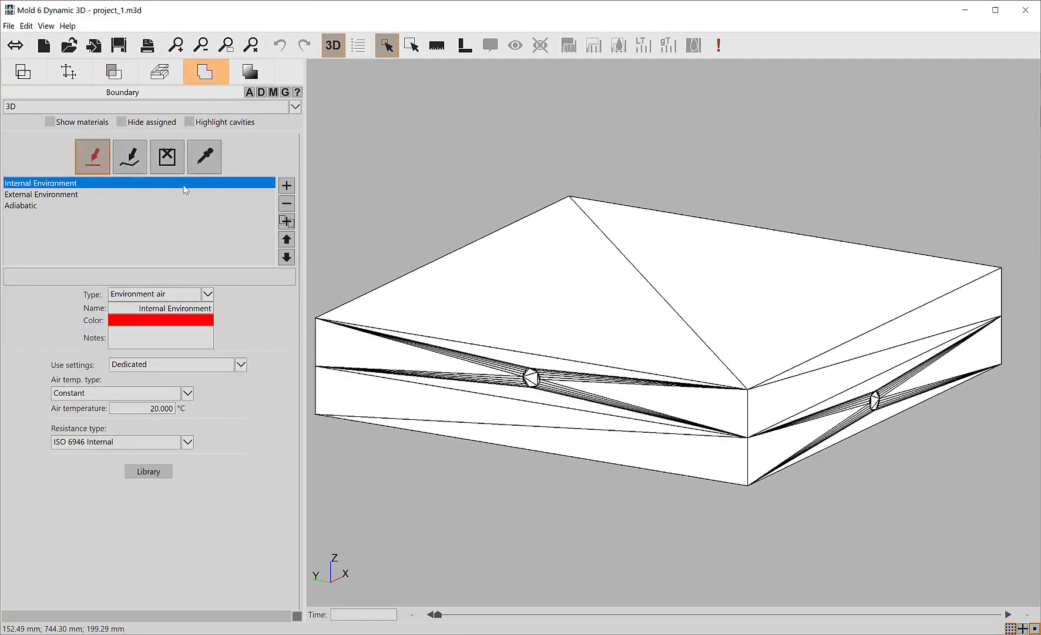
{"action": "left_click", "coordinate": [649, 324]}
Assign the External Environment boundary to the underside of the lower slab.
{"action": "middle_click_drag", "start_coordinate": [678, 362], "coordinate": [673, 340]}
{"action": "middle_click_drag", "start_coordinate": [673, 435], "coordinate": [658, 269]}
{"action": "left_click", "coordinate": [8, 196]}
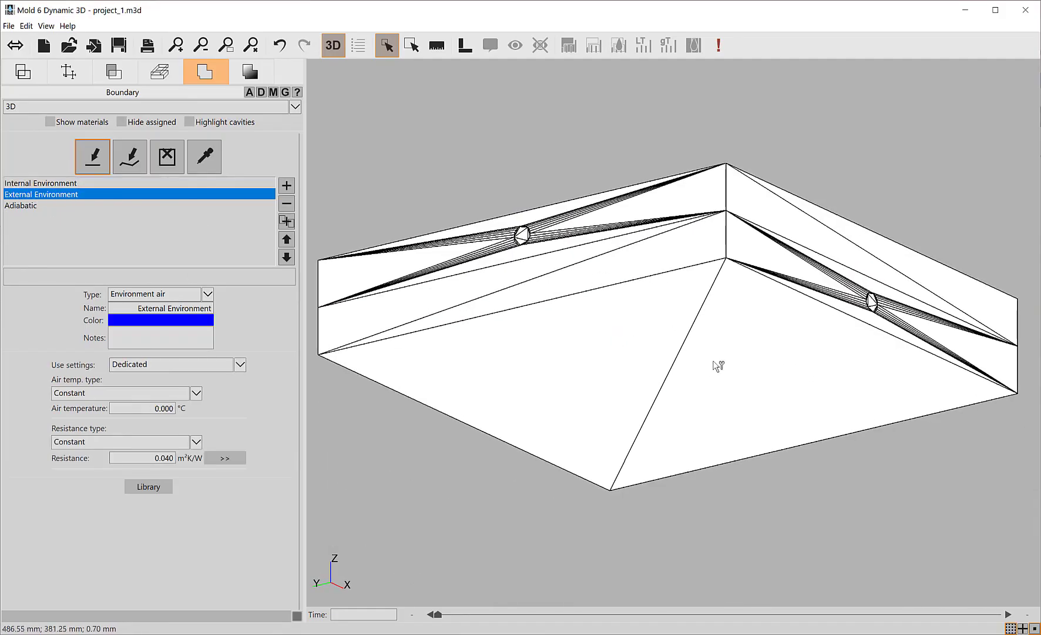
{"action": "left_click", "coordinate": [703, 357]}
{"action": "middle_click_drag", "start_coordinate": [703, 360], "coordinate": [685, 346]}
Assign the Adiabatic boundary to all side surfaces of the slabs and tube ends at once with the contiguous-surface assignment.
{"action": "left_click", "coordinate": [28, 206]}
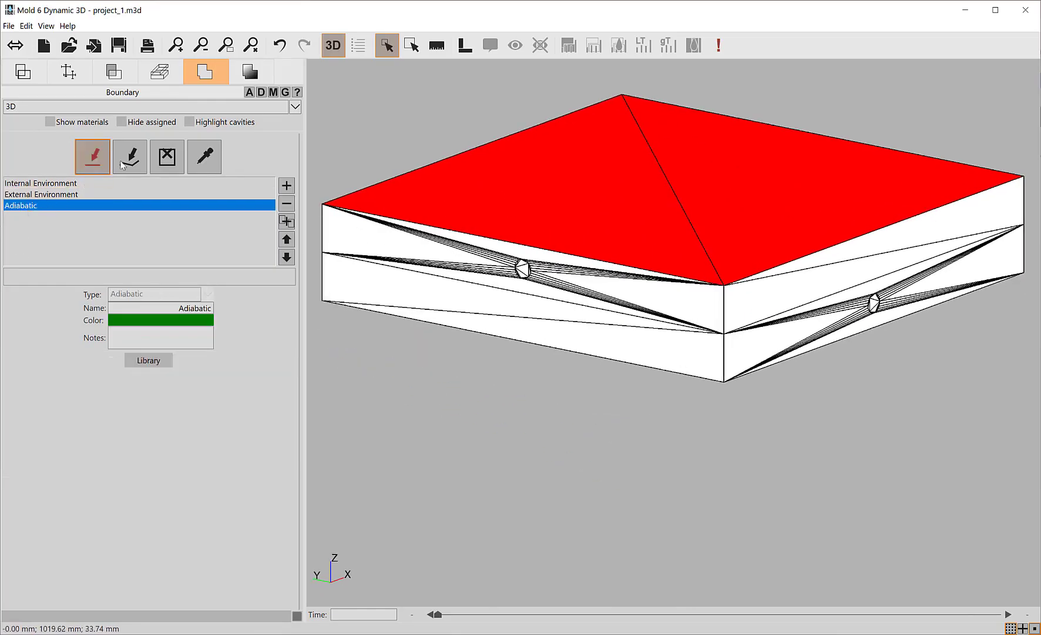
{"action": "left_click", "coordinate": [124, 163]}
{"action": "left_click", "coordinate": [587, 303]}
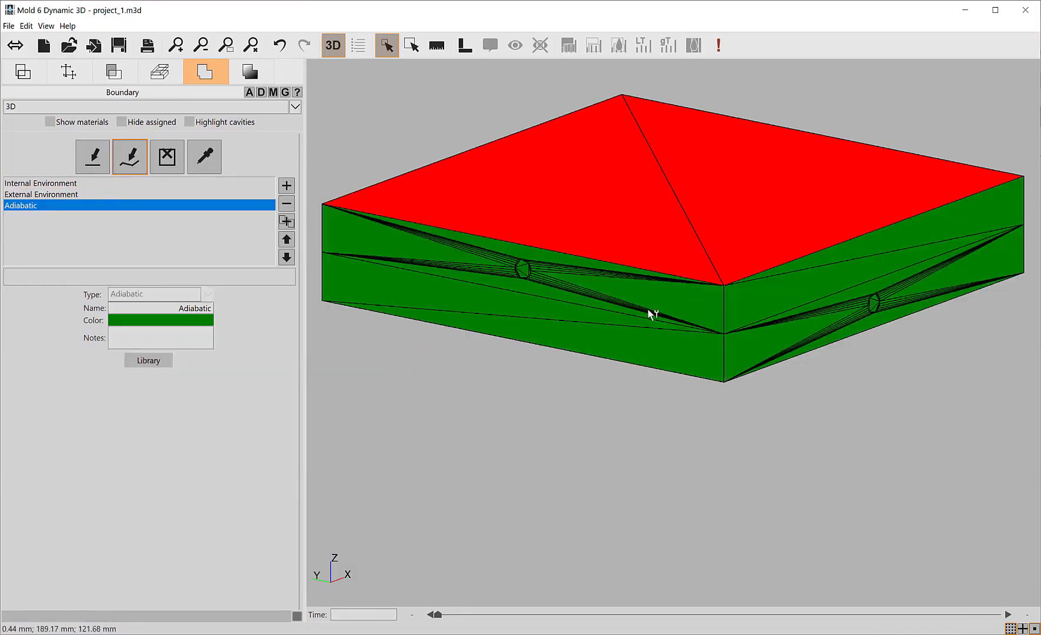
{"action": "middle_click_drag", "start_coordinate": [650, 309], "coordinate": [655, 378]}
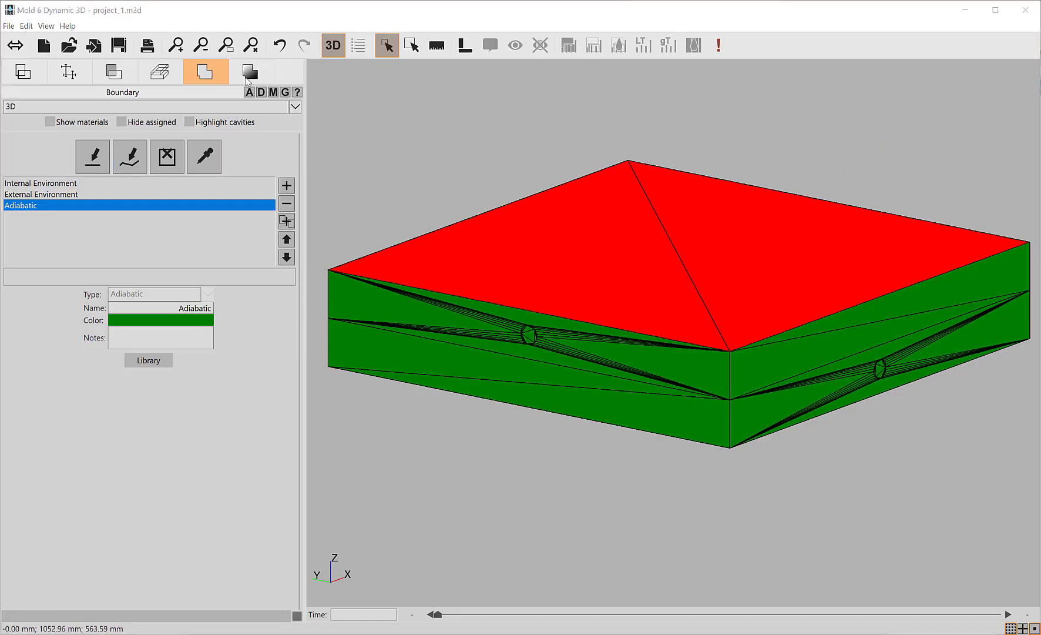
Simulate the 3D model with Basic settings and High quality, and inspect the temperature distribution.
{"action": "left_click", "coordinate": [247, 79]}
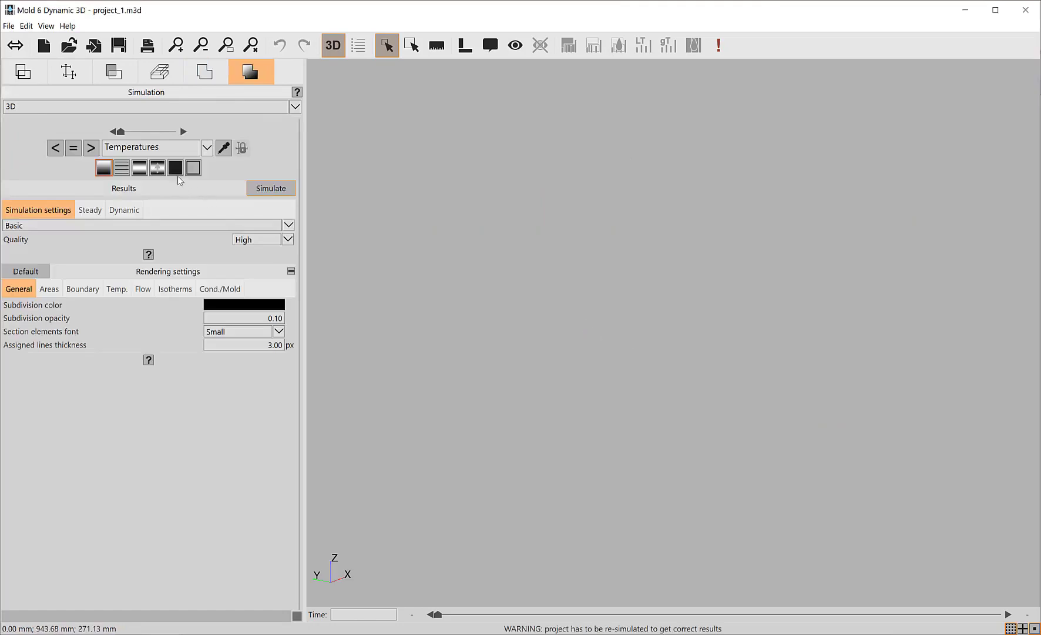
{"action": "left_click", "coordinate": [267, 189]}
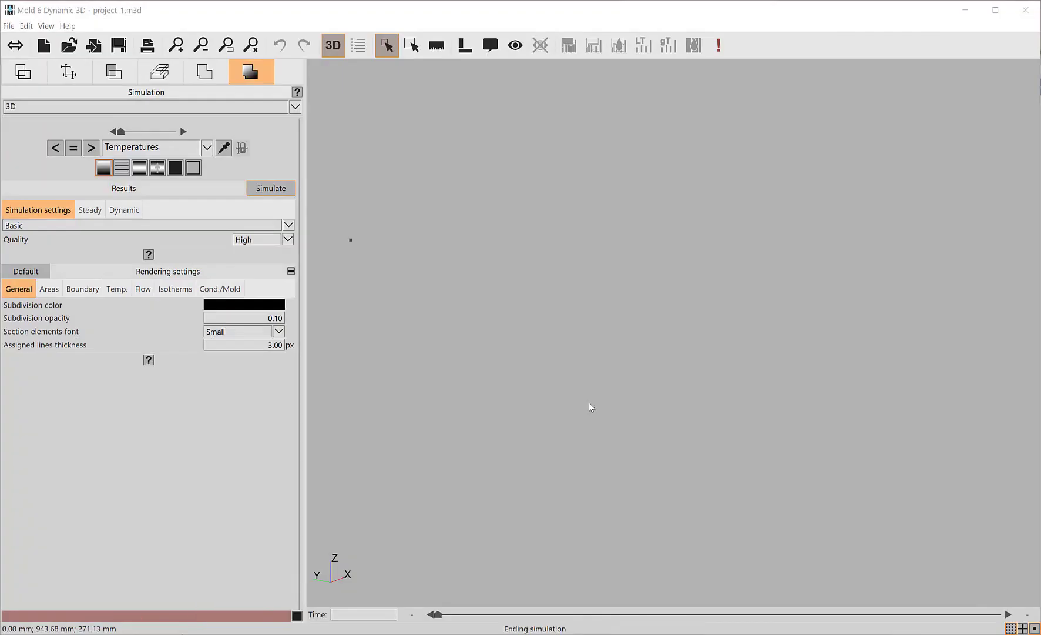
{"action": "middle_click_drag", "start_coordinate": [687, 294], "coordinate": [670, 315]}
{"action": "mouse_move", "coordinate": [671, 315]}
{"action": "right_mouse_down"}
{"action": "mouse_move", "coordinate": [663, 356]}
{"action": "mouse_move", "coordinate": [664, 289]}
{"action": "mouse_move", "coordinate": [674, 337]}
{"action": "right_mouse_up"}
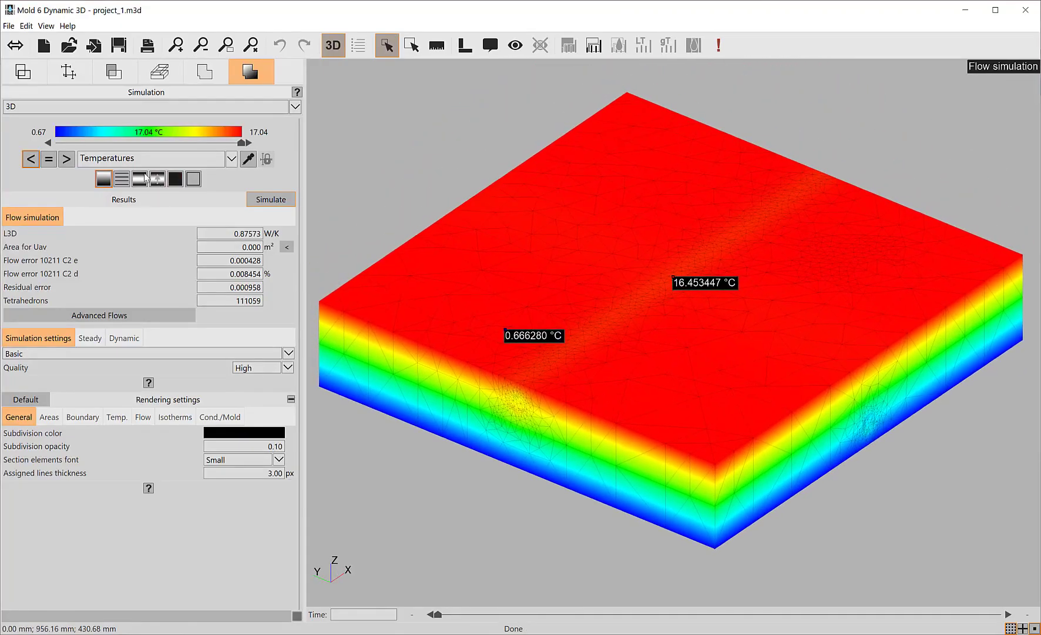
Examine the flow rate and flow direction results on the model, and return to the temperature display.
{"action": "left_click", "coordinate": [139, 179]}
{"action": "right_click_drag", "start_coordinate": [675, 372], "coordinate": [685, 344]}
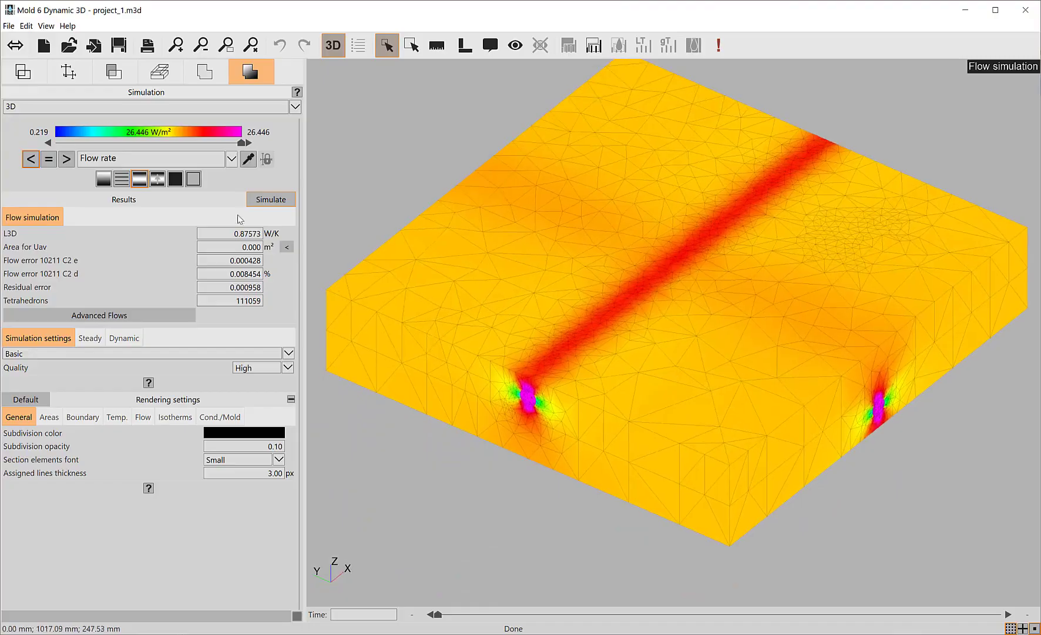
{"action": "left_click", "coordinate": [157, 178]}
{"action": "middle_click_drag", "start_coordinate": [610, 323], "coordinate": [626, 367]}
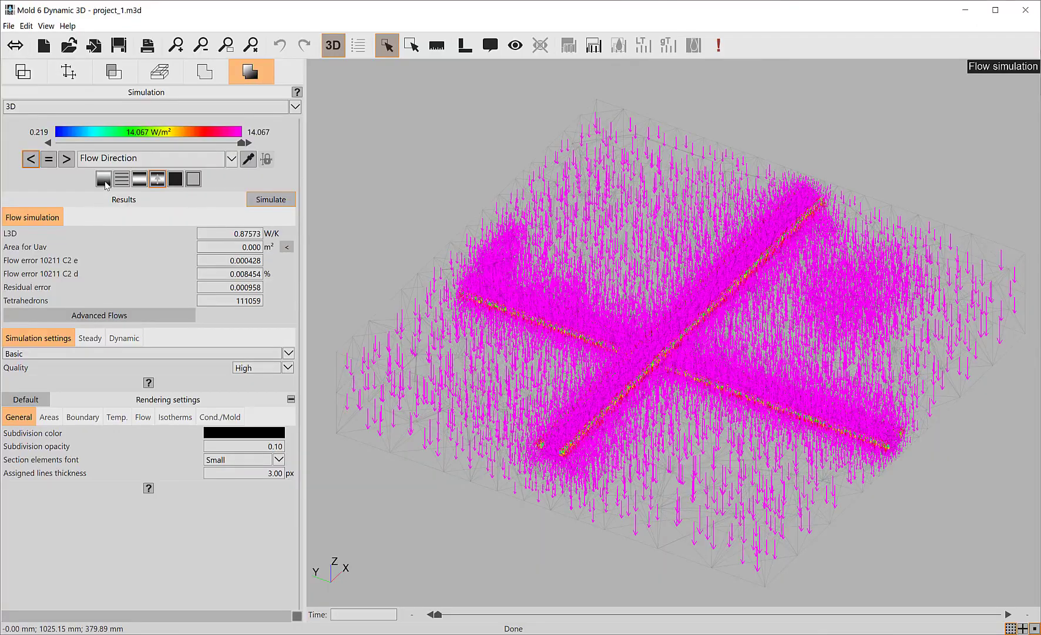
{"action": "left_click", "coordinate": [104, 180]}
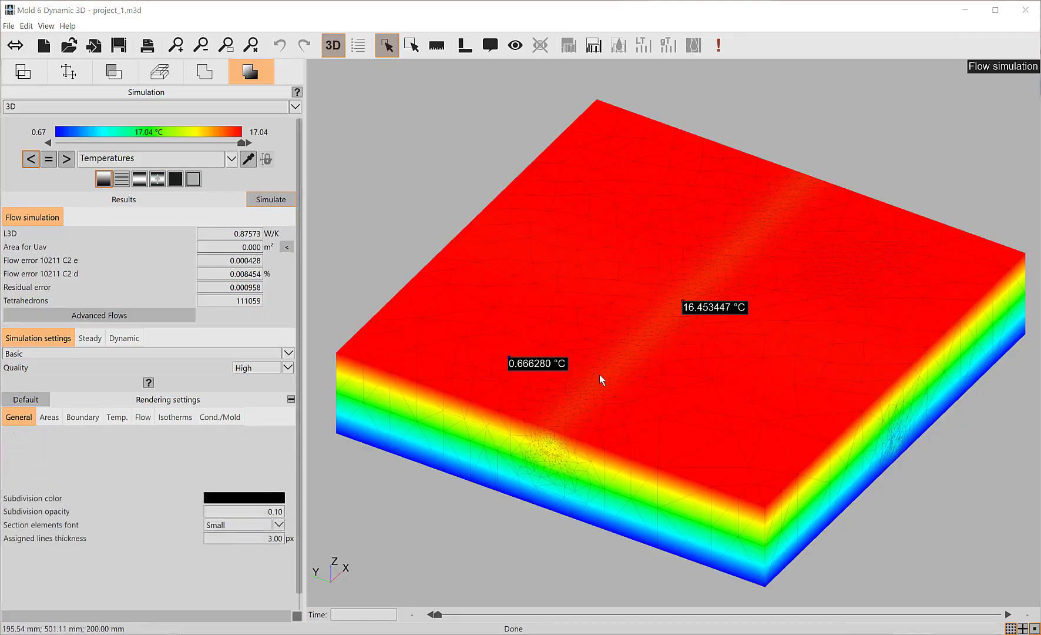
Review the boundary list and the temperature and flow analysis in the Advanced Flows results.
{"action": "left_click", "coordinate": [161, 315]}
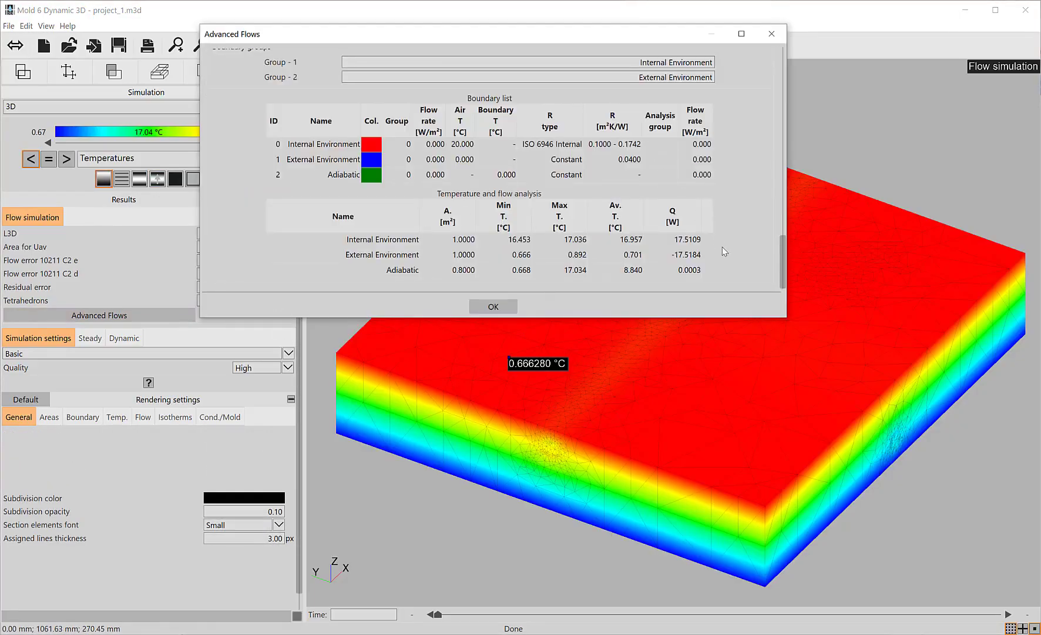
{"action": "left_click_drag", "start_coordinate": [748, 319], "coordinate": [749, 362]}
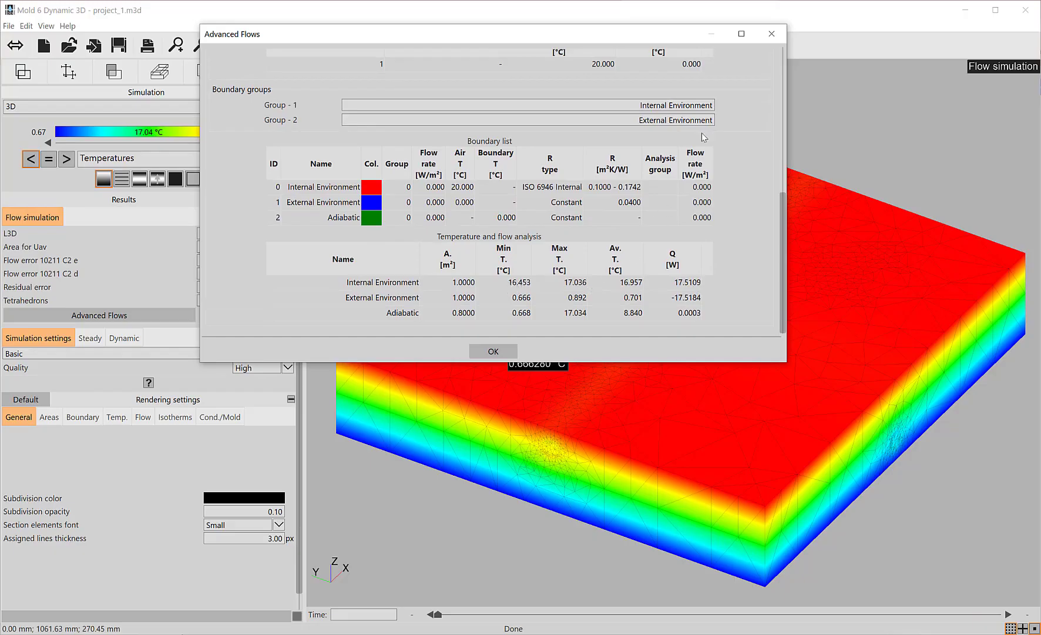
{"action": "left_click", "coordinate": [772, 35]}
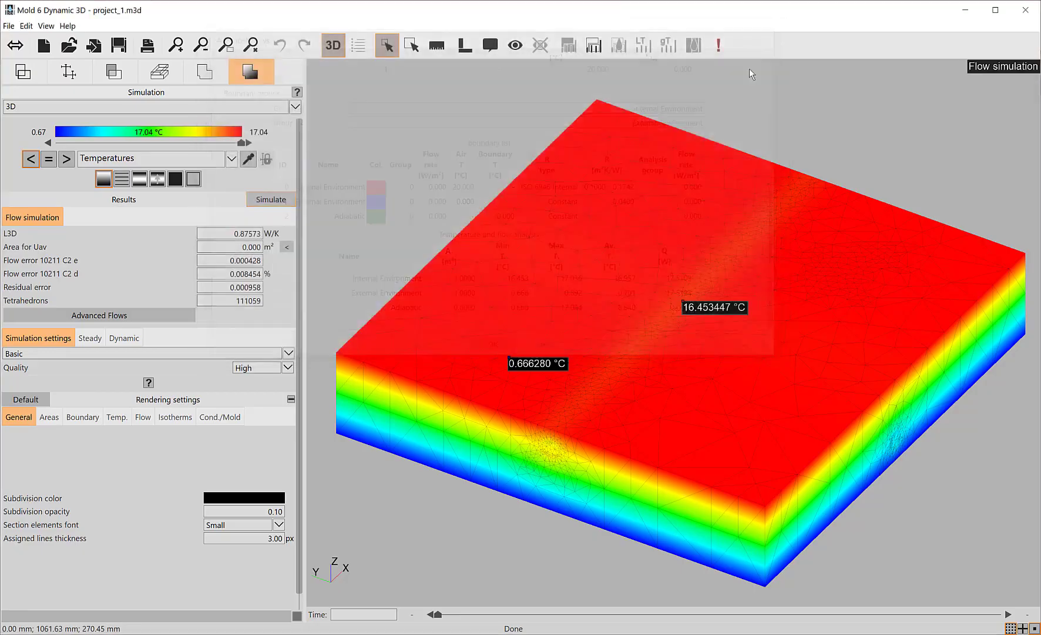
Turn off the gradient auto-extent for temperatures and set the gradient's minimum extent to 16.4 °C.
{"action": "left_click", "coordinate": [112, 417]}
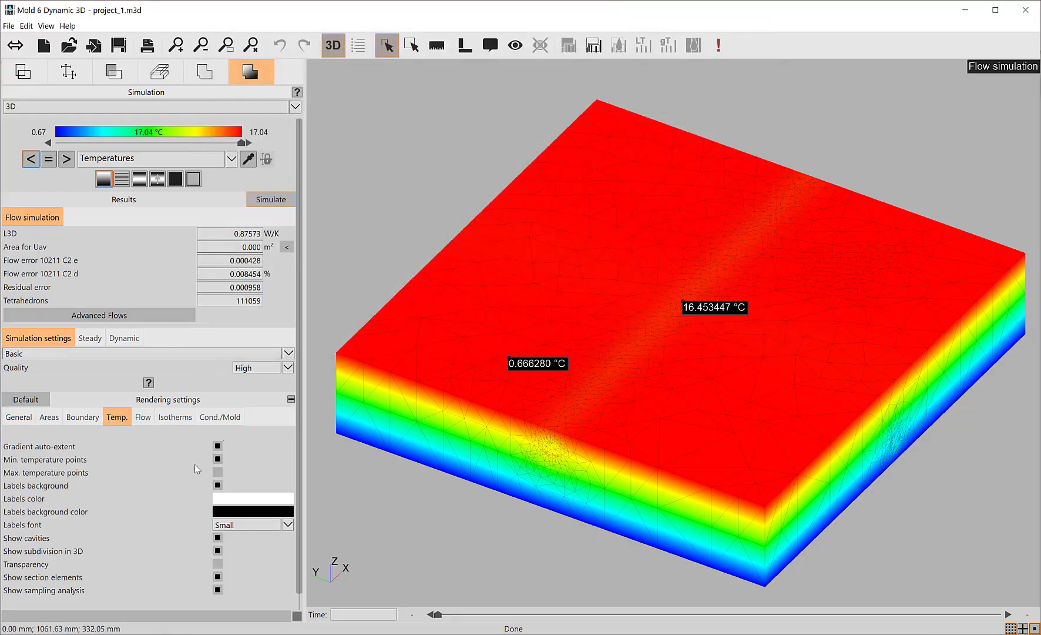
{"action": "left_click", "coordinate": [217, 446]}
{"action": "double_click", "coordinate": [264, 447]}
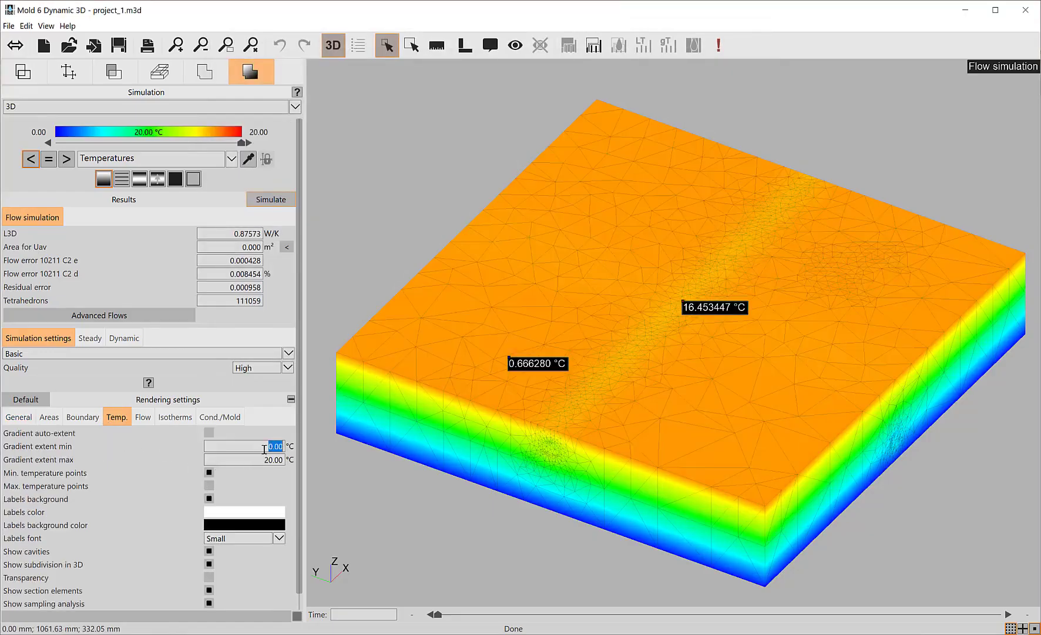
{"action": "type", "text": "16.4"}
{"action": "key", "text": "Return"}
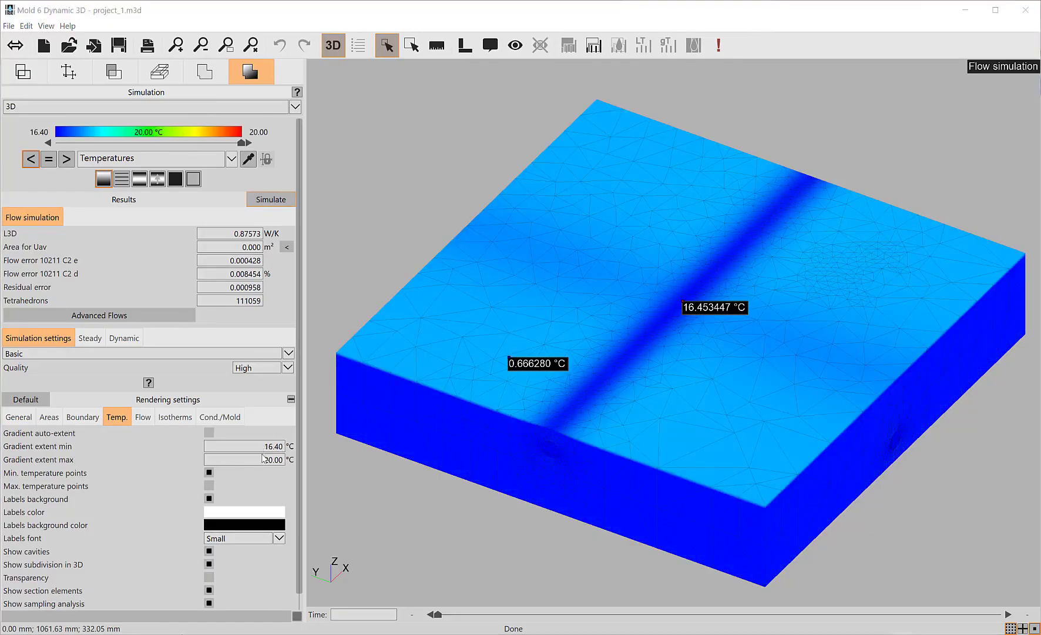
Set the temperature gradient's maximum extent to 17.0 °C and inspect the top surface of the slab.
{"action": "double_click", "coordinate": [256, 459]}
{"action": "type", "text": "17"}
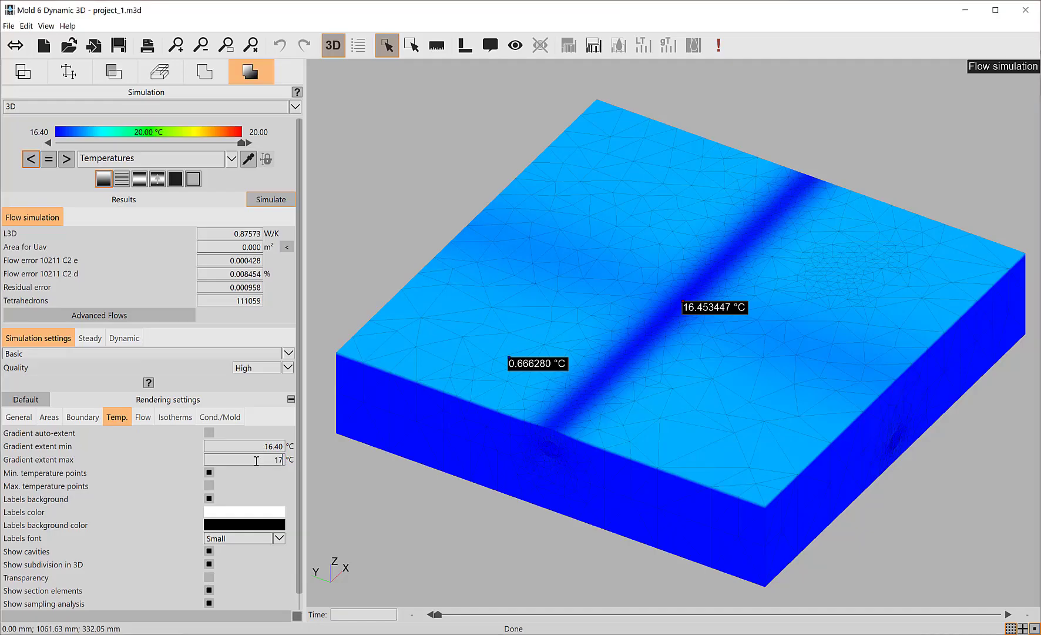
{"action": "type", "text": ".0"}
{"action": "key", "text": "Return"}
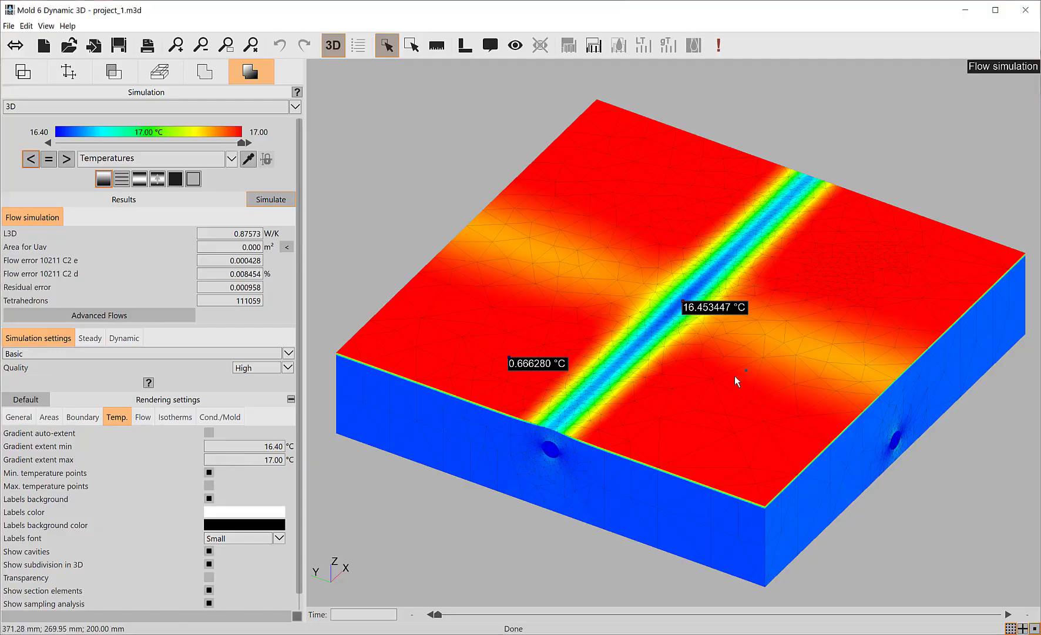
{"action": "middle_click_drag", "start_coordinate": [735, 376], "coordinate": [712, 415]}
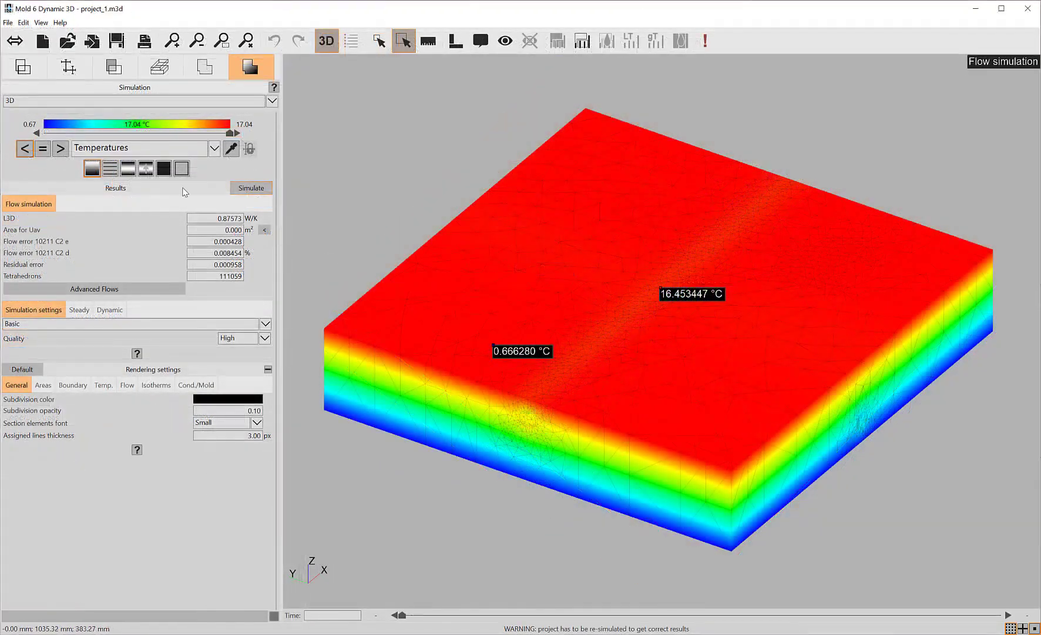
Draw a rectangular section element corner to corner over the slab's side face at Y = 0.
{"action": "left_click", "coordinate": [70, 68]}
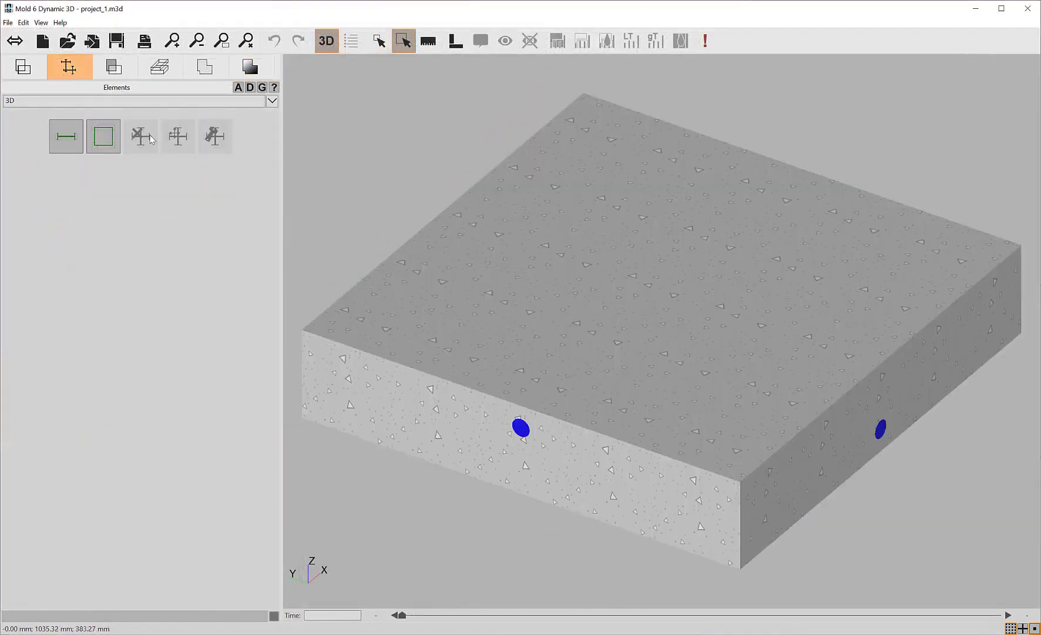
{"action": "middle_click_drag", "start_coordinate": [735, 404], "coordinate": [608, 364]}
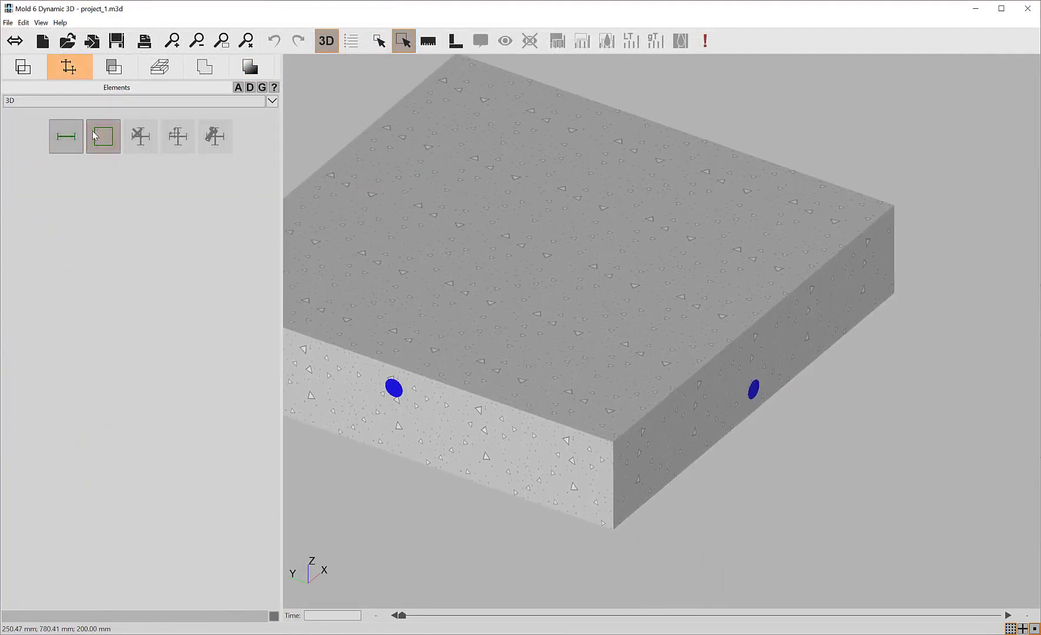
{"action": "left_click", "coordinate": [94, 135]}
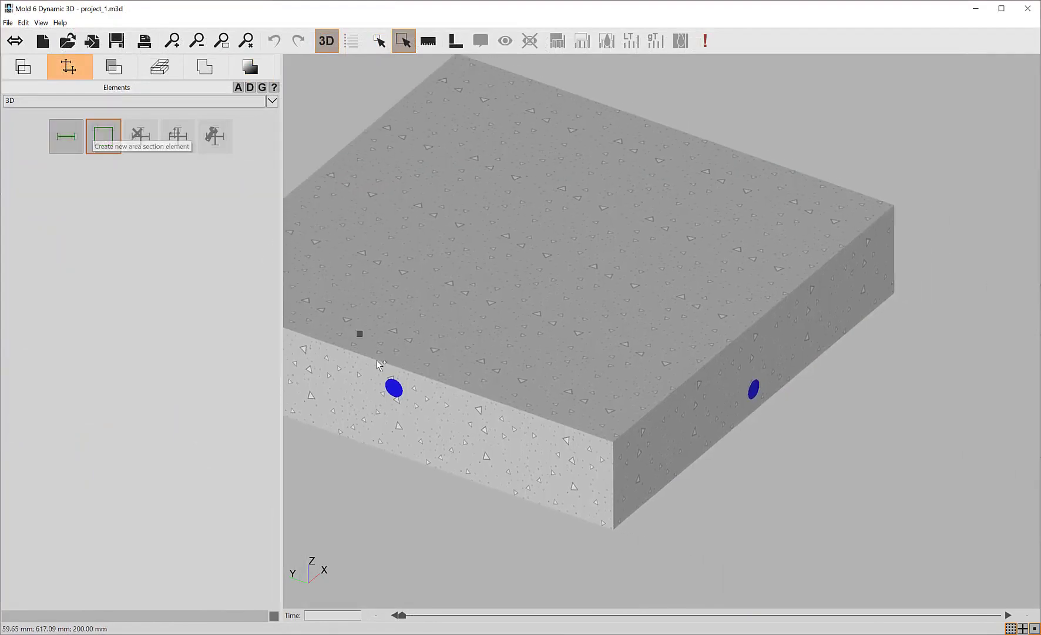
{"action": "left_click", "coordinate": [894, 294]}
{"action": "left_click", "coordinate": [614, 529]}
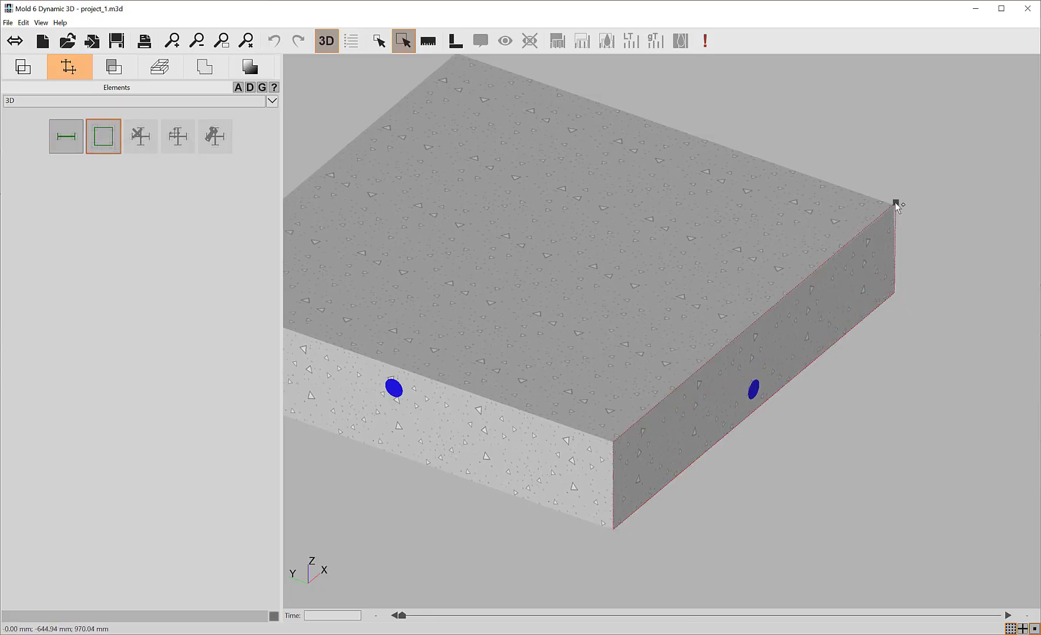
{"action": "left_click", "coordinate": [895, 207]}
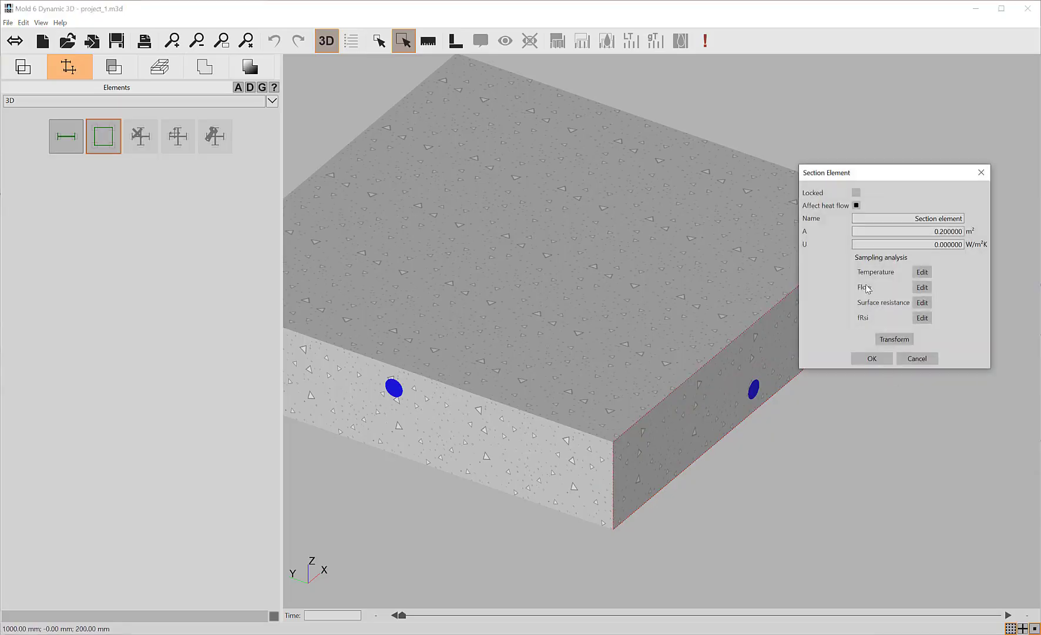
Activate the section element's temperature and flow sampling analysis for the Flows simulation, and create the element.
{"action": "left_click", "coordinate": [922, 272]}
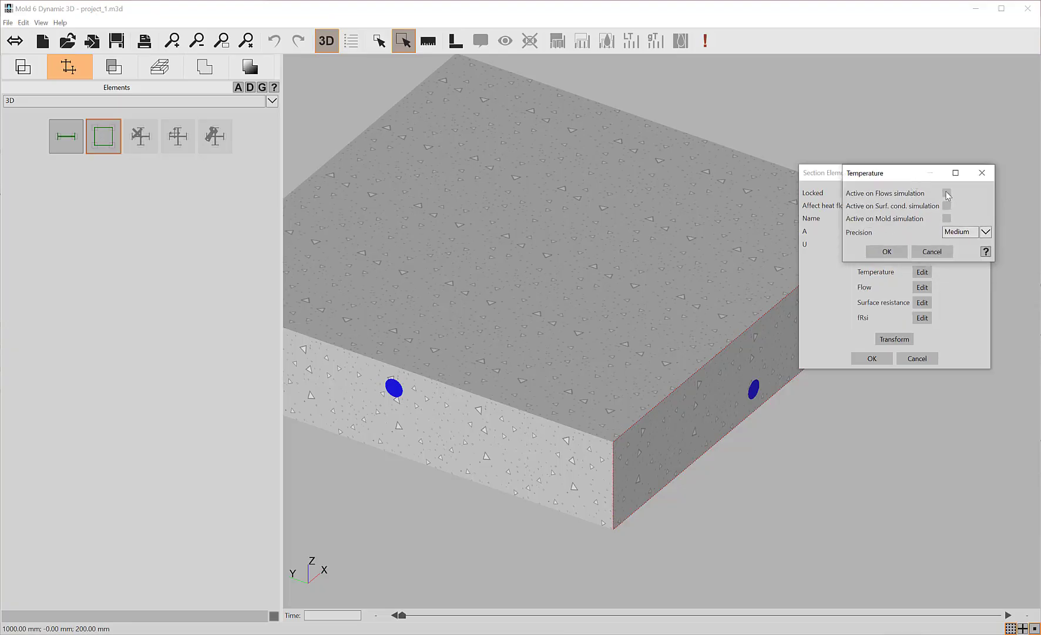
{"action": "left_click", "coordinate": [947, 194]}
{"action": "left_click", "coordinate": [887, 251]}
{"action": "left_click", "coordinate": [923, 287]}
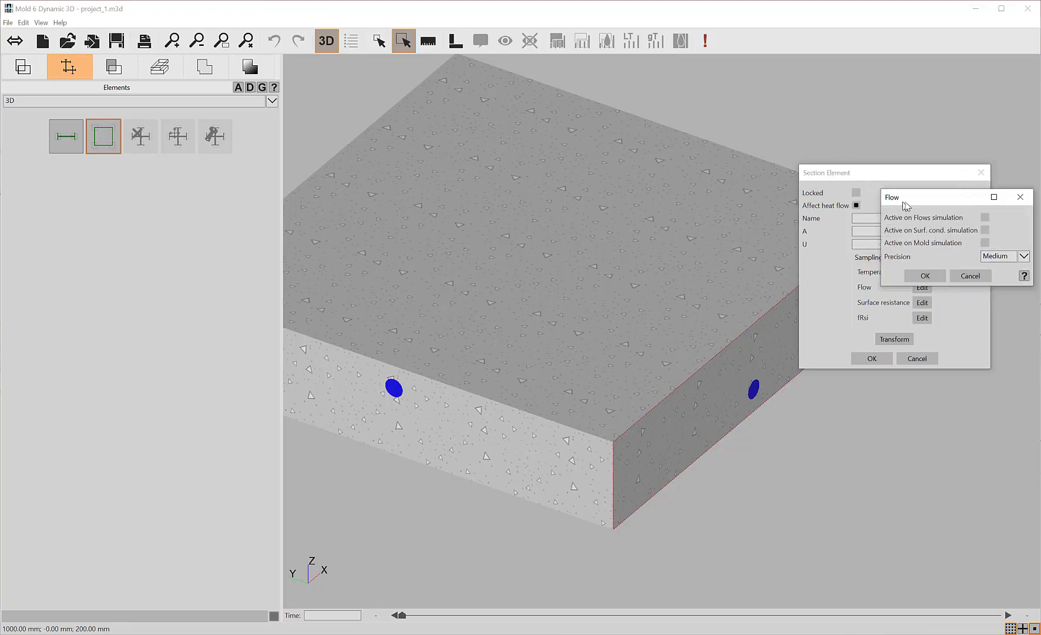
{"action": "left_click", "coordinate": [985, 217]}
{"action": "left_click", "coordinate": [926, 276]}
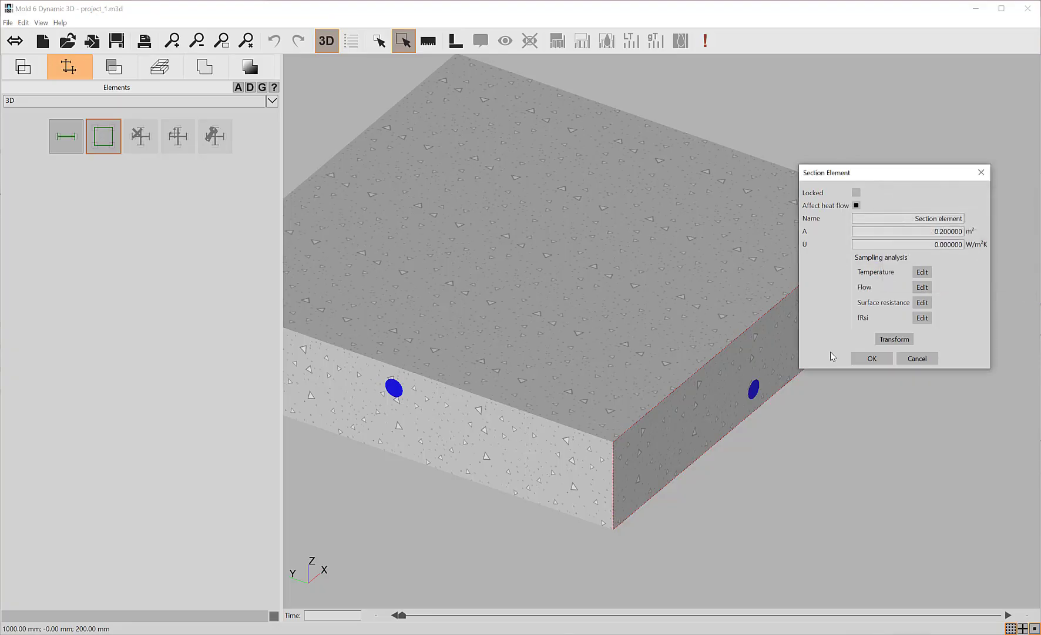
{"action": "left_click", "coordinate": [872, 358]}
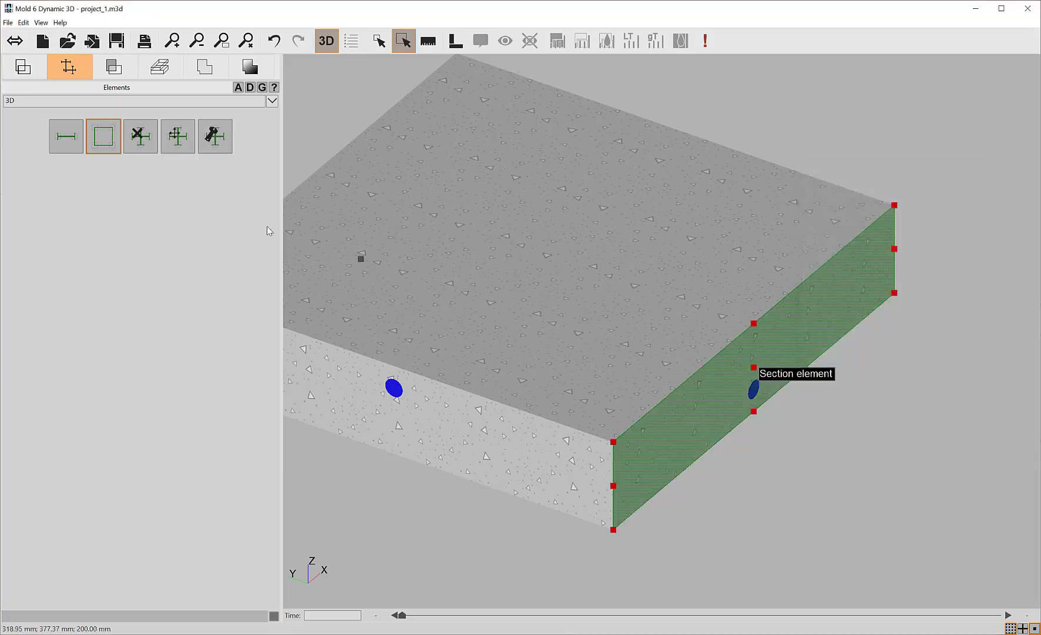
Move the section element to Y = 500 mm, along the tube through the slab's middle, and display the temperature results on it.
{"action": "left_click", "coordinate": [184, 141]}
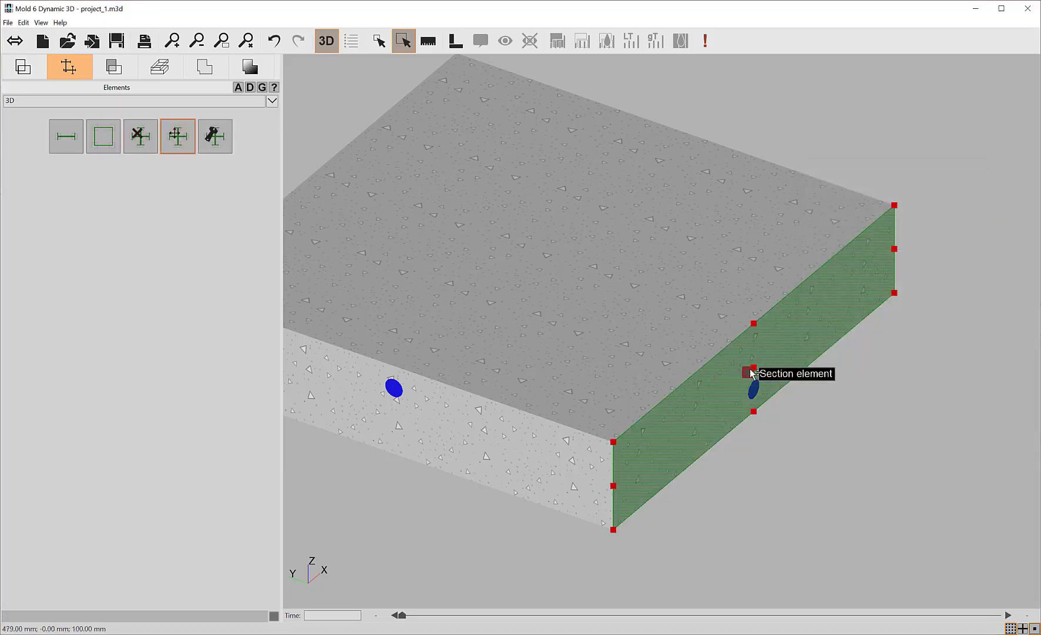
{"action": "left_click_drag", "start_coordinate": [754, 370], "coordinate": [393, 401]}
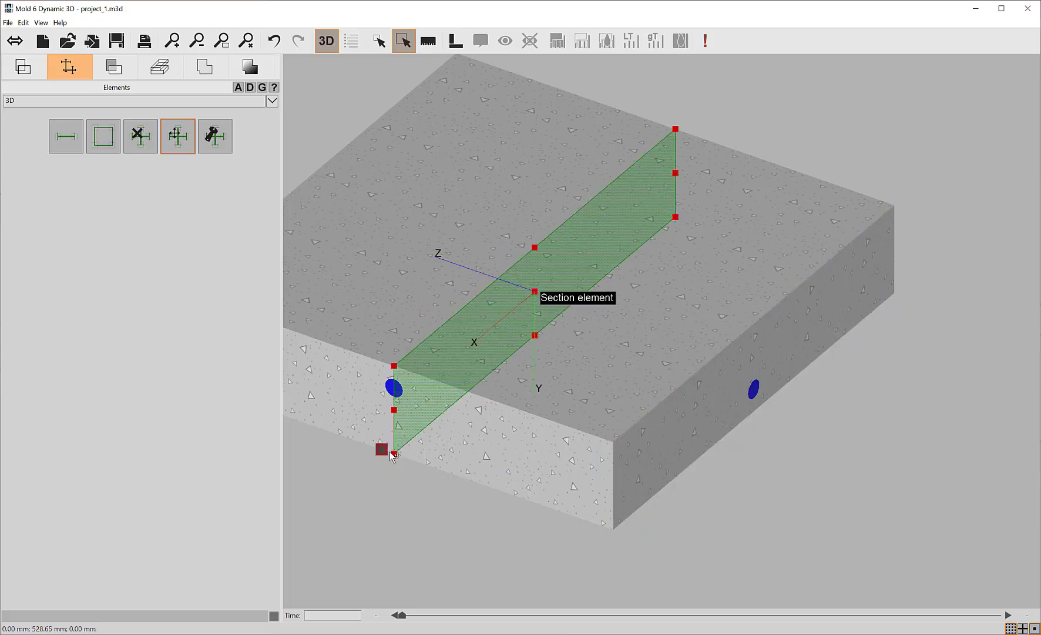
{"action": "left_click", "coordinate": [252, 69]}
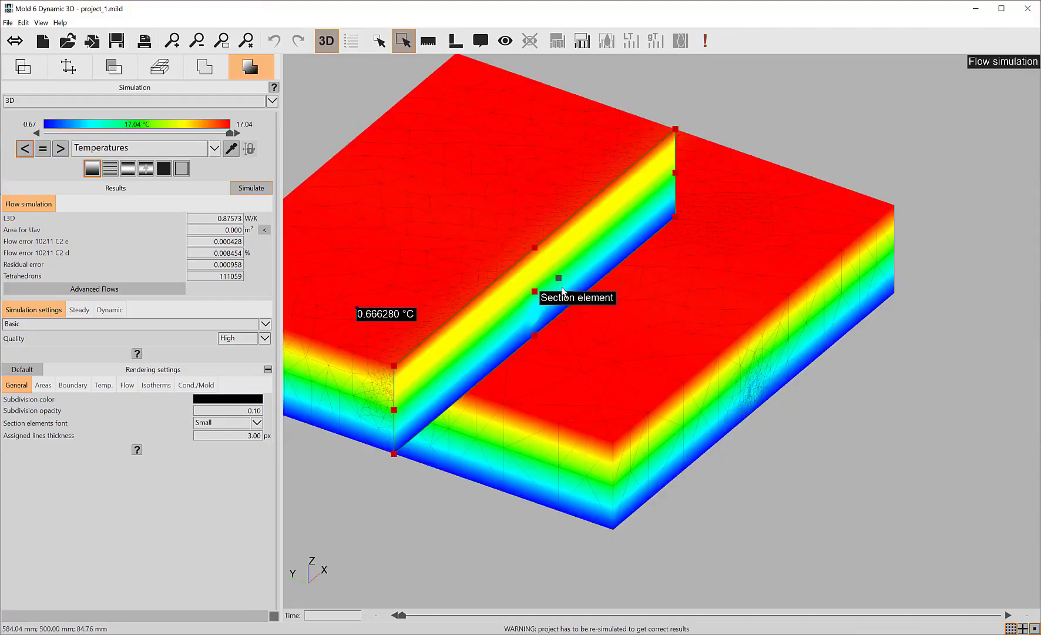
{"action": "middle_click_drag", "start_coordinate": [563, 287], "coordinate": [676, 295]}
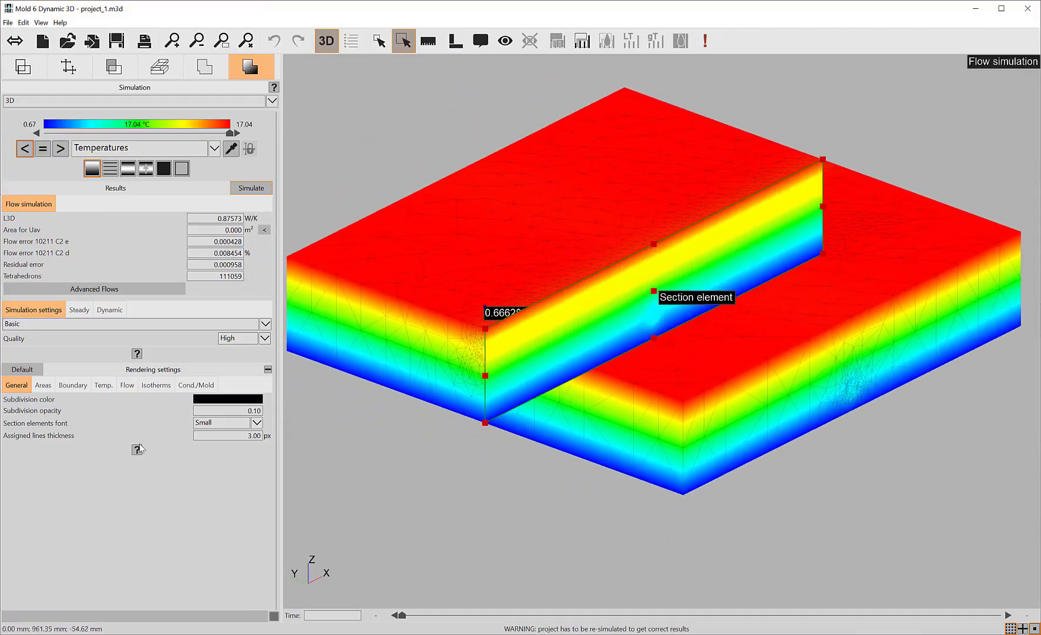
Turn on transparency for the temperature results and inspect the section through the slab.
{"action": "left_click", "coordinate": [97, 386]}
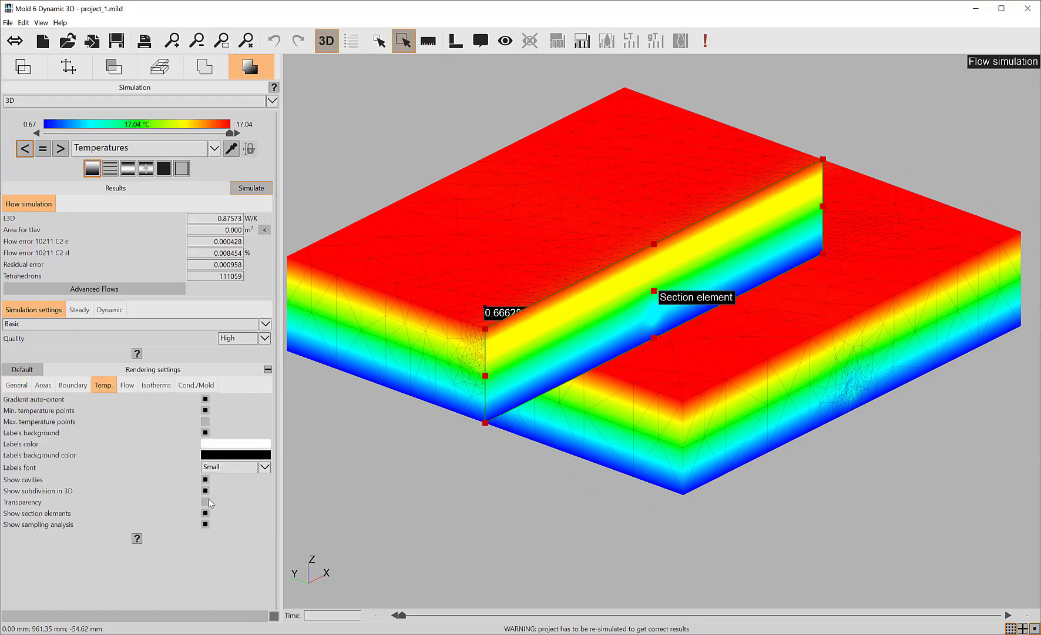
{"action": "left_click", "coordinate": [206, 501]}
{"action": "middle_click_drag", "start_coordinate": [523, 359], "coordinate": [548, 332]}
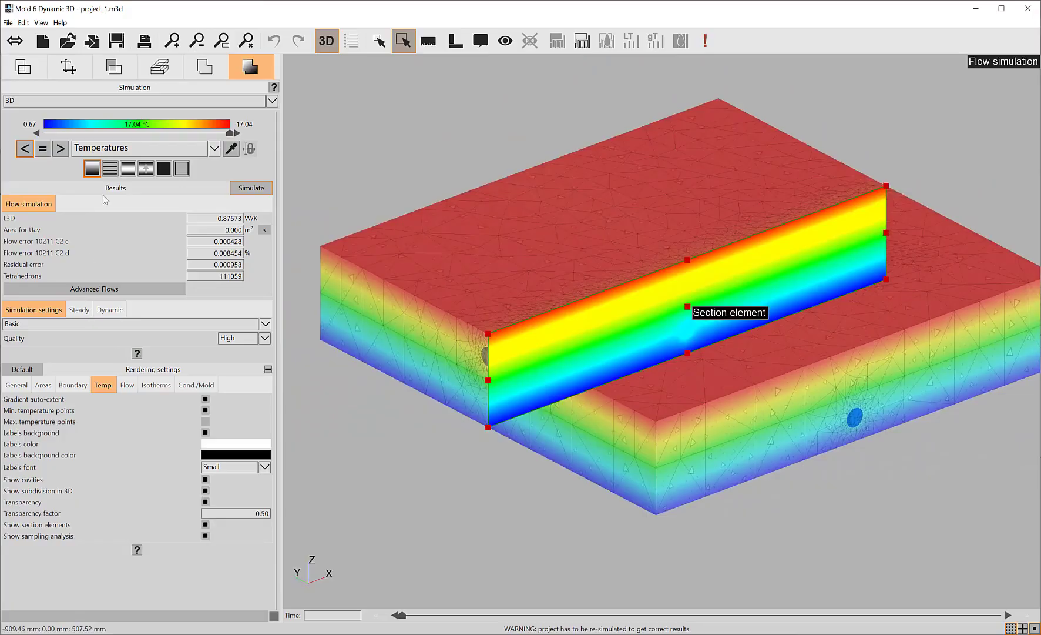
Display the flow rate results, turn on transparency for them, and inspect the section through the tubes.
{"action": "left_click", "coordinate": [127, 168]}
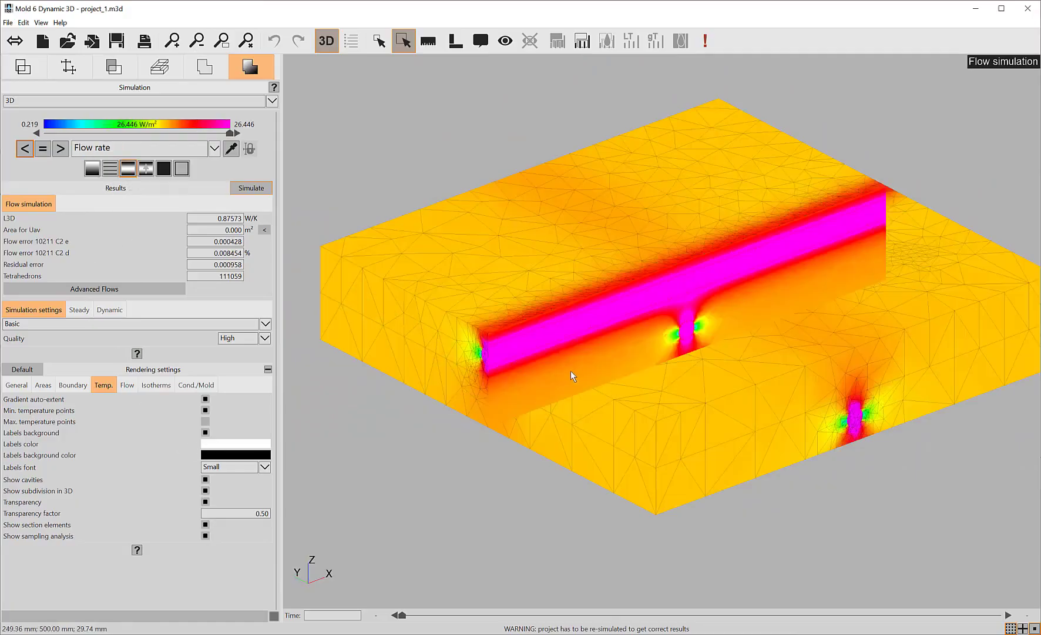
{"action": "left_click", "coordinate": [126, 385]}
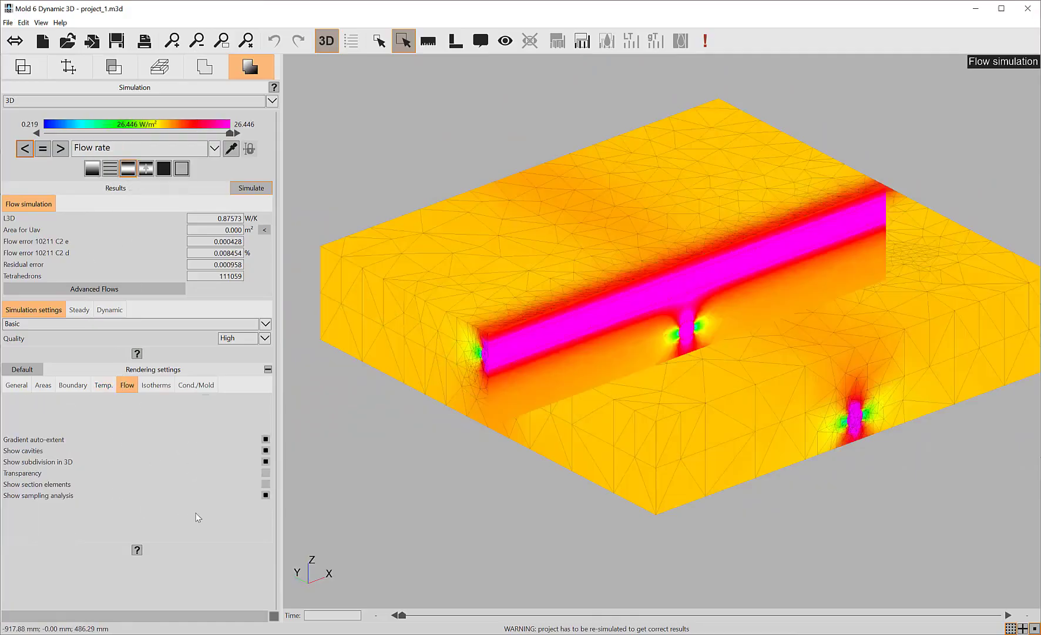
{"action": "left_click", "coordinate": [266, 472]}
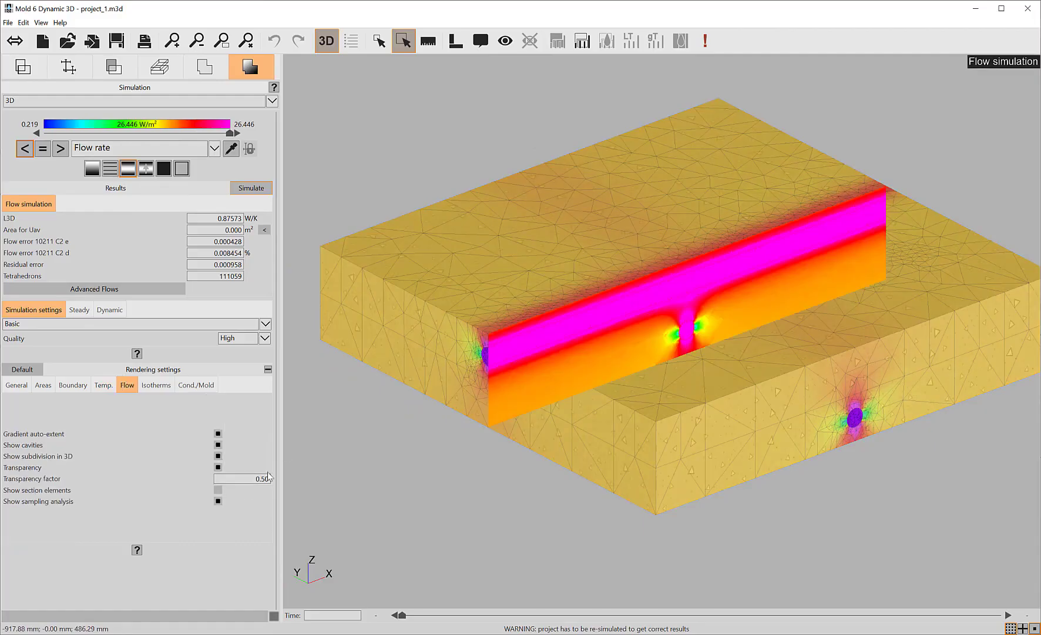
{"action": "left_click_drag", "start_coordinate": [442, 306], "coordinate": [521, 321]}
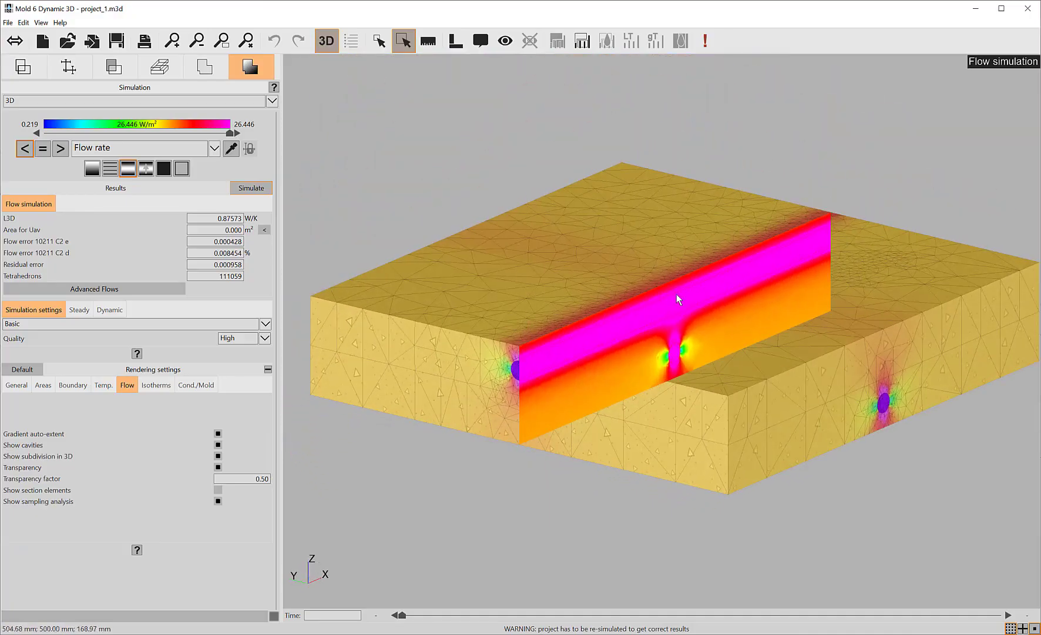
{"action": "left_click_drag", "start_coordinate": [676, 296], "coordinate": [645, 324]}
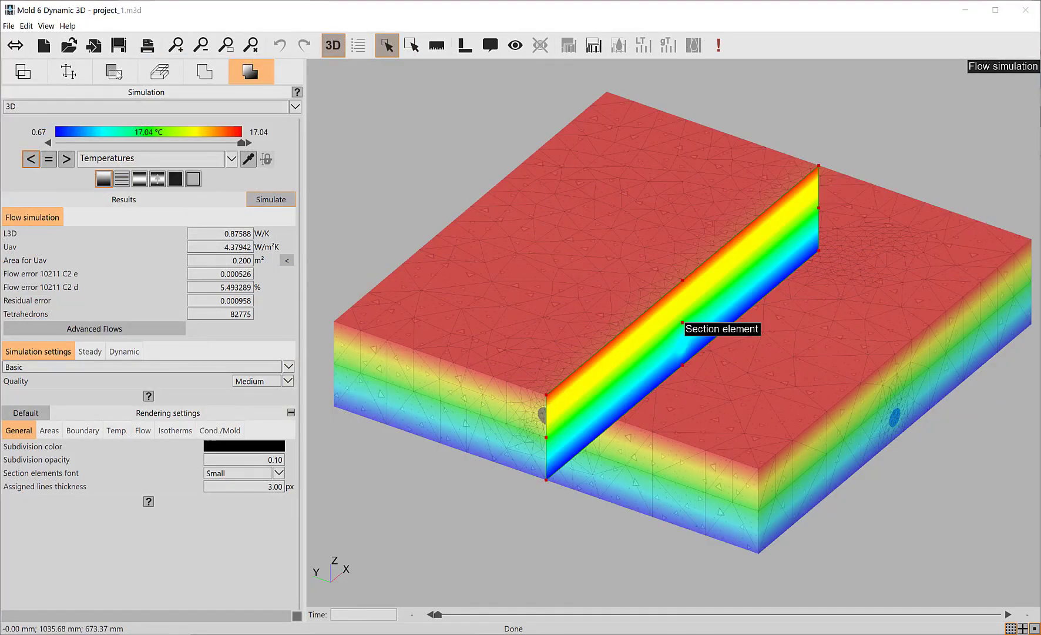
Set the heat flow rate of the stainless steel tube along the section plane to 50 W/m² and rerun the simulation.
{"action": "left_click", "coordinate": [116, 74]}
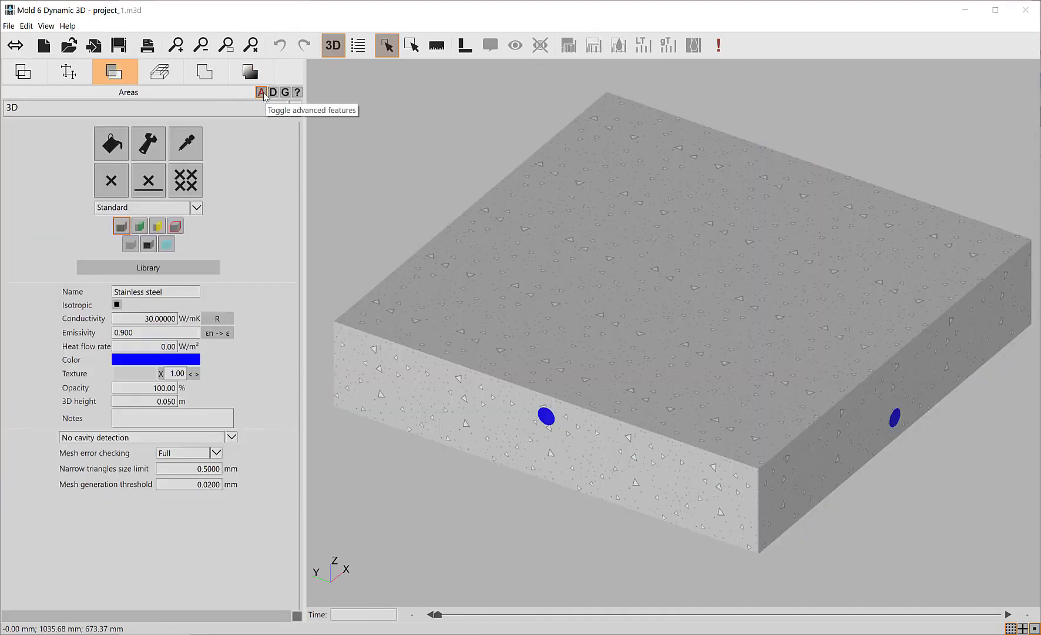
{"action": "left_click", "coordinate": [546, 417]}
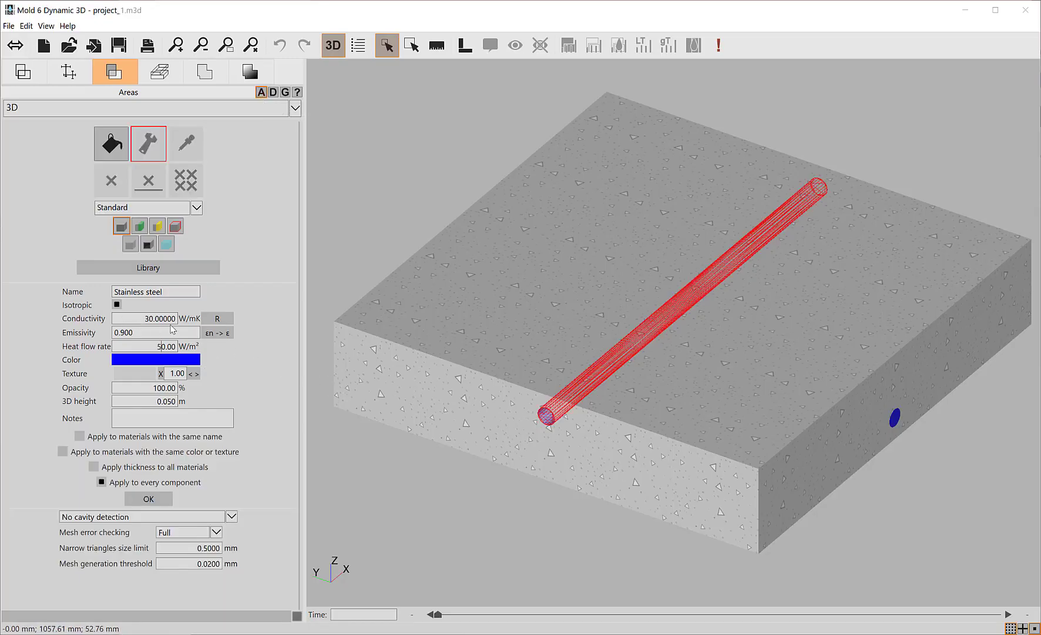
{"action": "left_click", "coordinate": [162, 498]}
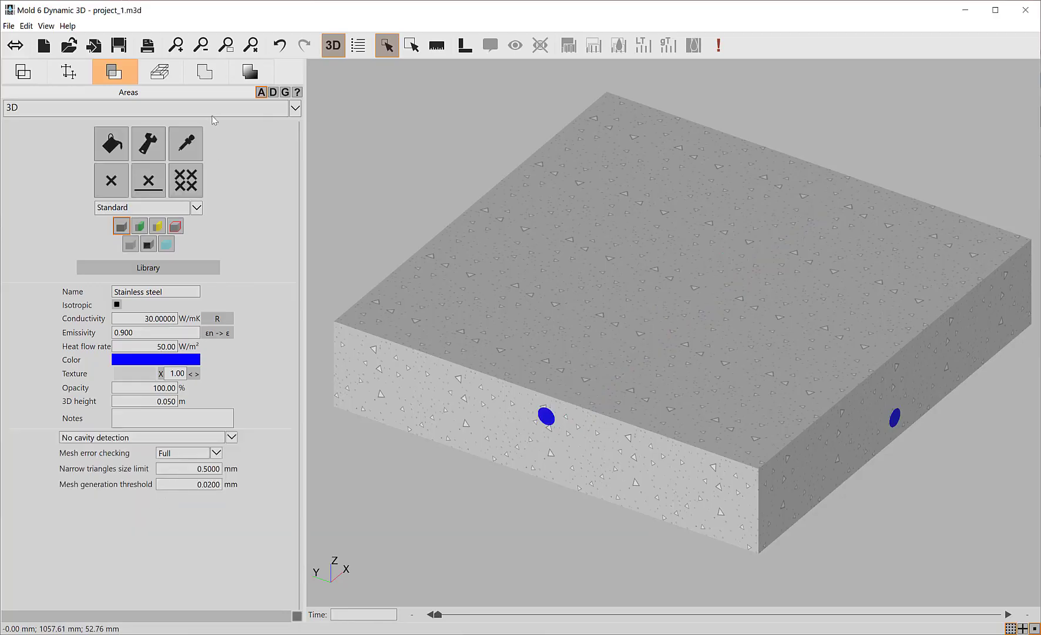
{"action": "left_click", "coordinate": [249, 75]}
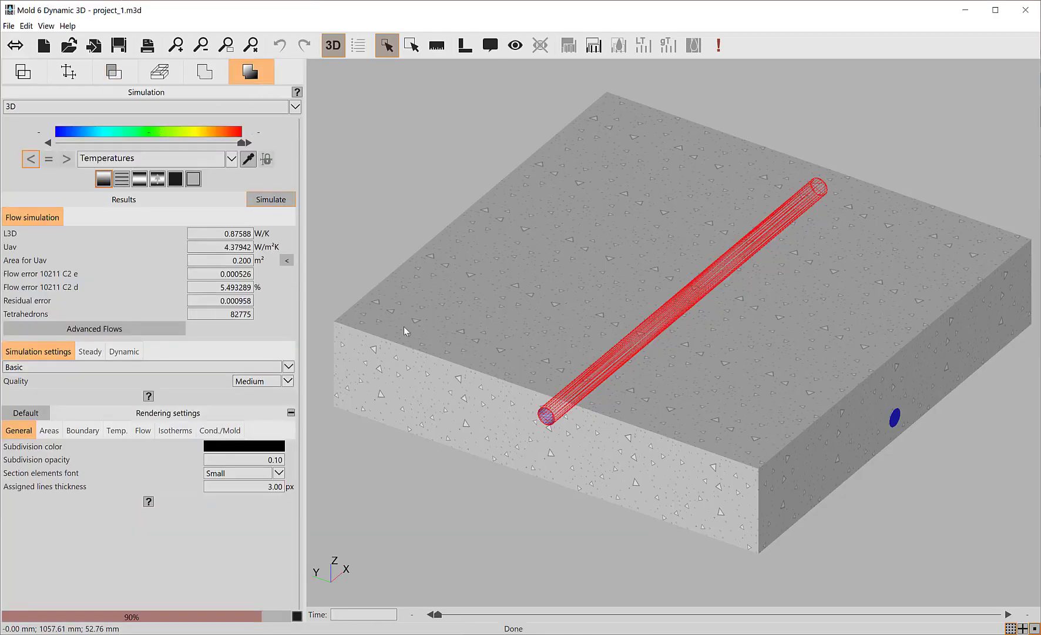
{"action": "left_click", "coordinate": [250, 198]}
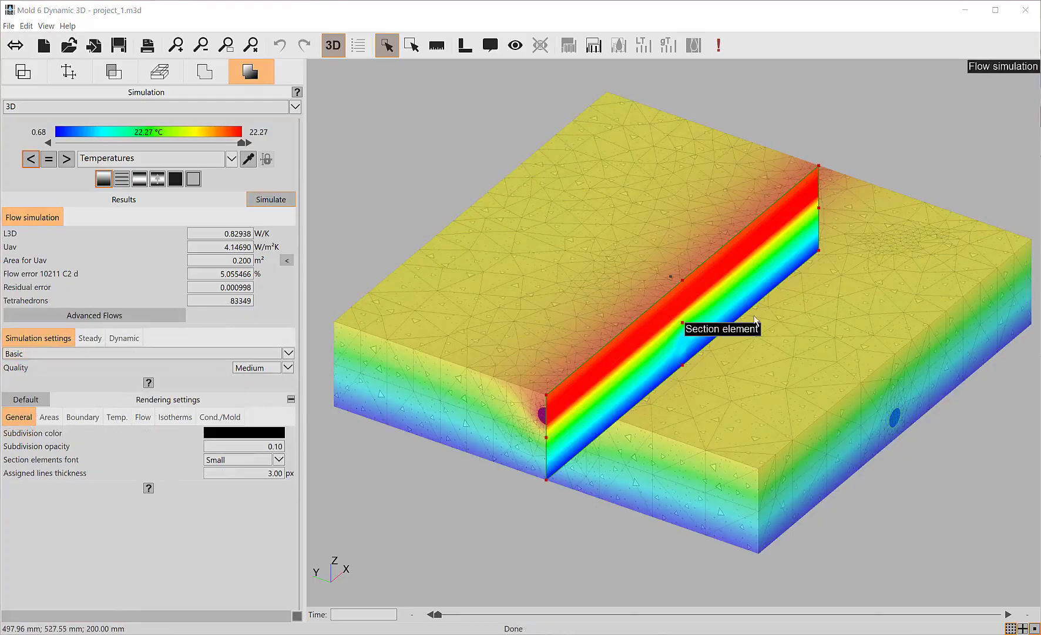
Examine the temperature and flow rate results of the heated tube on the section.
{"action": "middle_click_drag", "start_coordinate": [767, 329], "coordinate": [738, 326]}
{"action": "mouse_move", "coordinate": [739, 326]}
{"action": "right_mouse_down"}
{"action": "mouse_move", "coordinate": [674, 291]}
{"action": "mouse_move", "coordinate": [721, 315]}
{"action": "right_mouse_up"}
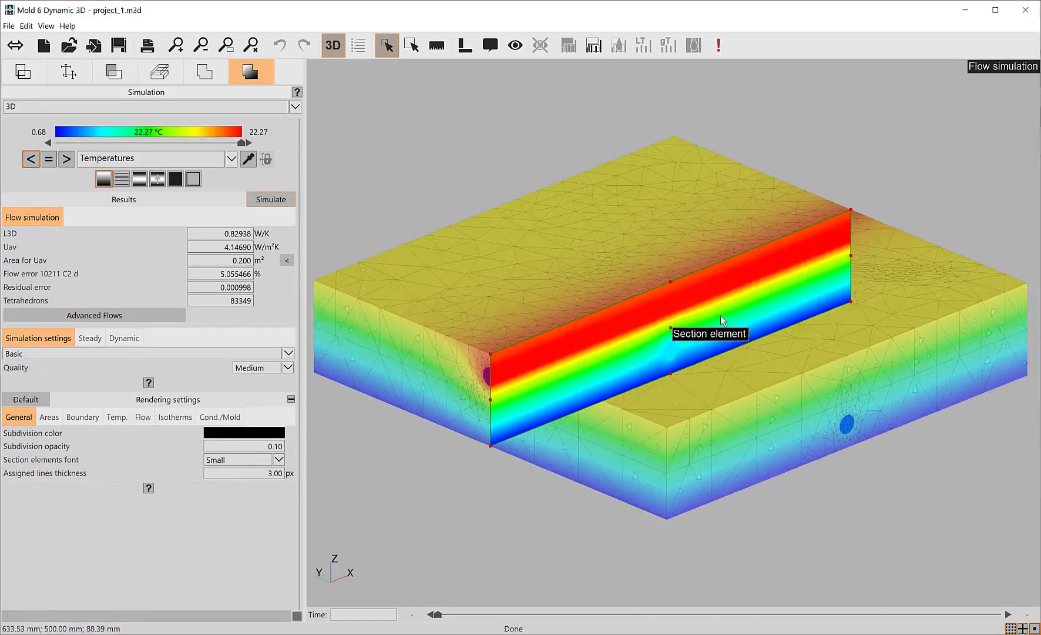
{"action": "left_click", "coordinate": [139, 179]}
{"action": "middle_click_drag", "start_coordinate": [549, 329], "coordinate": [569, 384]}
{"action": "right_click_drag", "start_coordinate": [568, 384], "coordinate": [592, 393]}
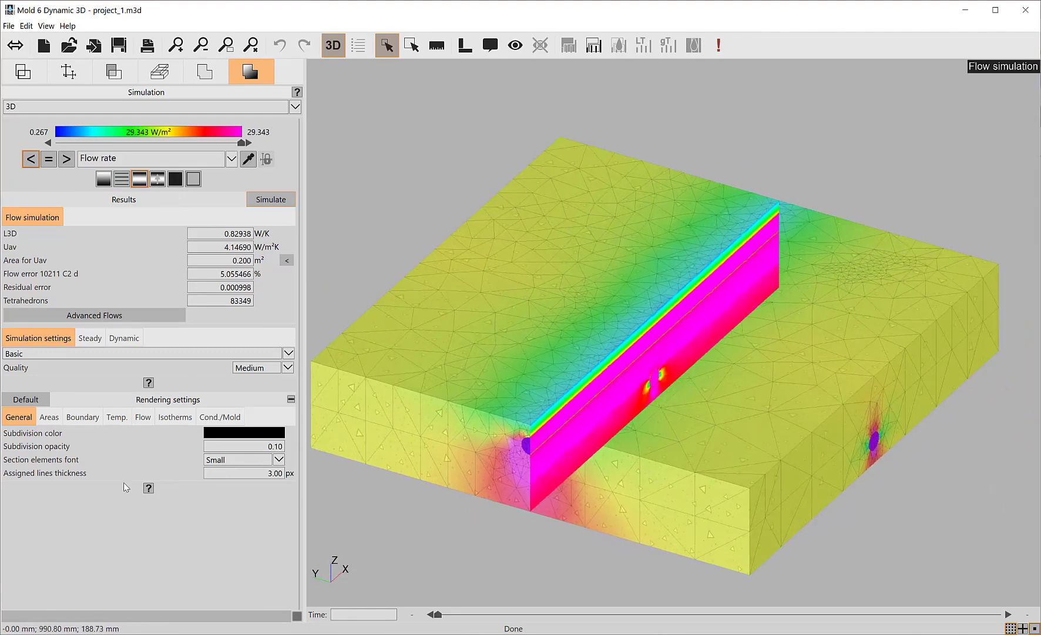
Return to the temperature results, hide the section elements and sampling analysis, and turn off transparency.
{"action": "left_click", "coordinate": [116, 417]}
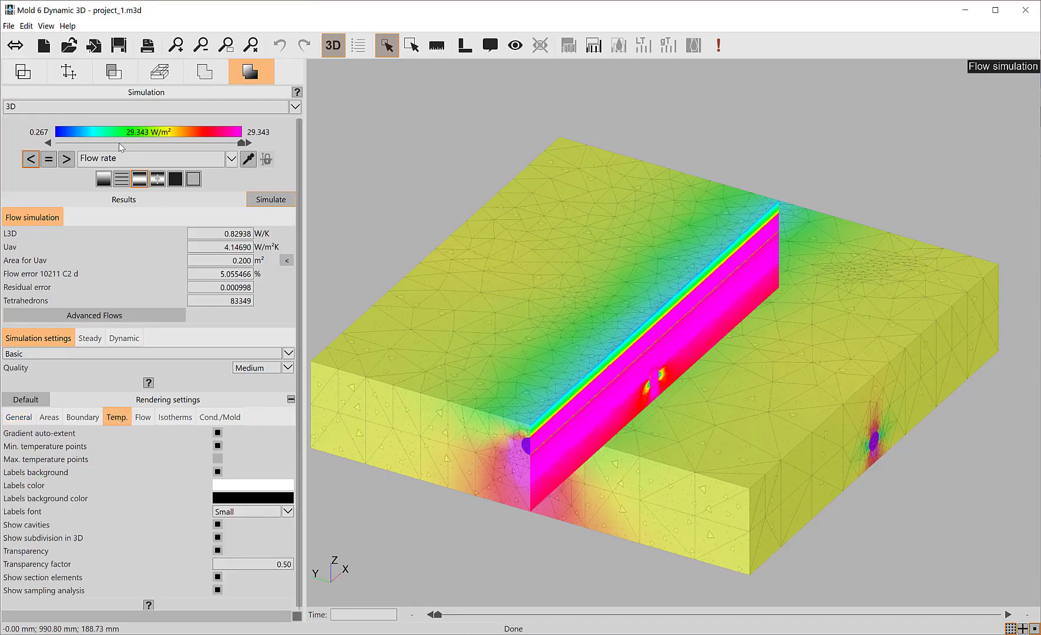
{"action": "left_click", "coordinate": [103, 179]}
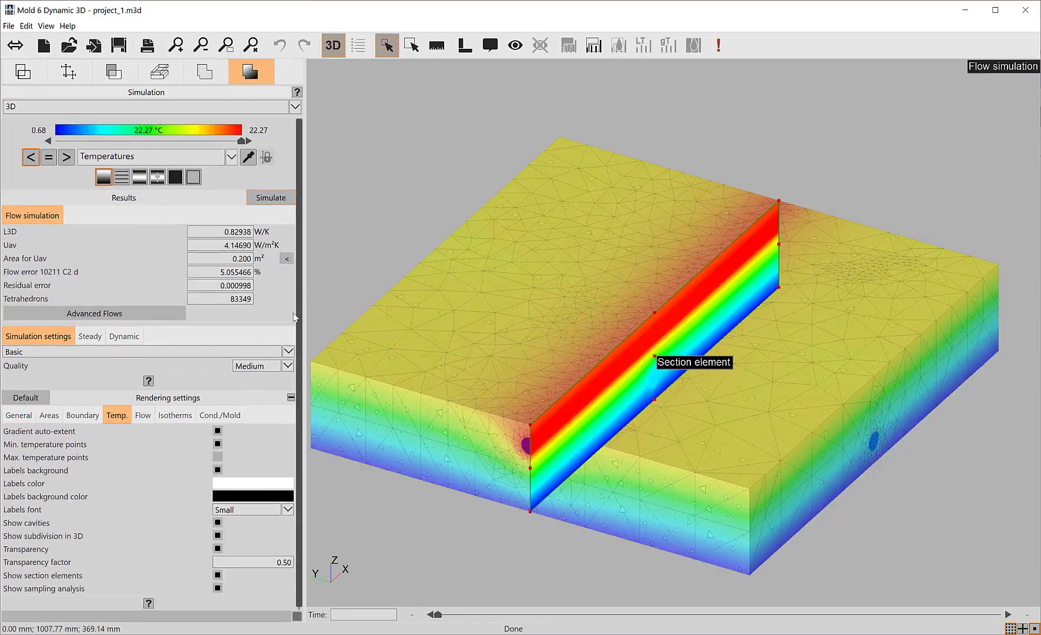
{"action": "left_click", "coordinate": [218, 575]}
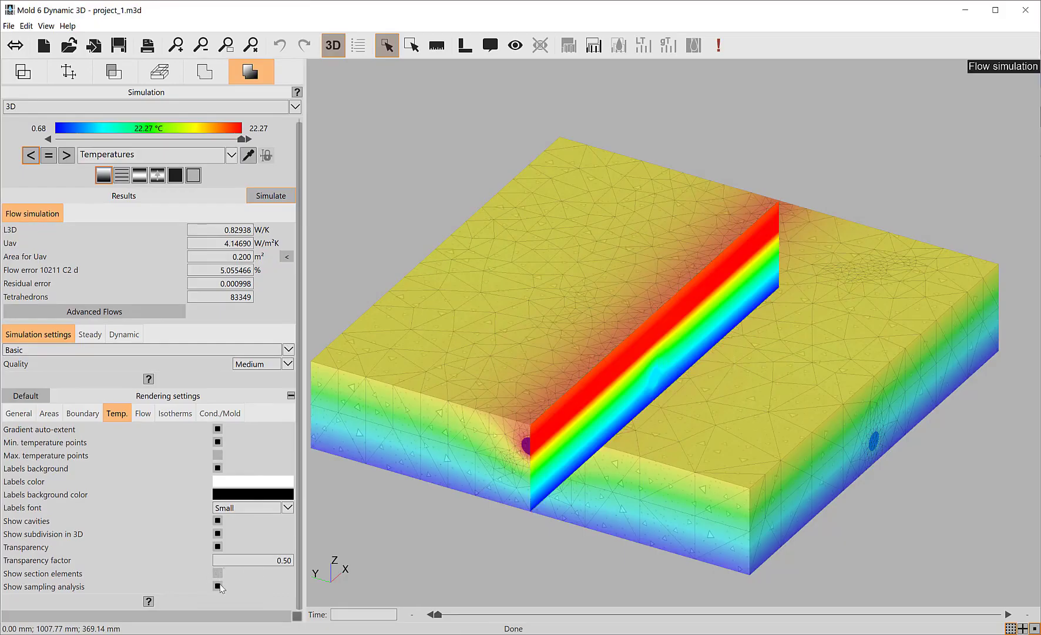
{"action": "left_click", "coordinate": [218, 585]}
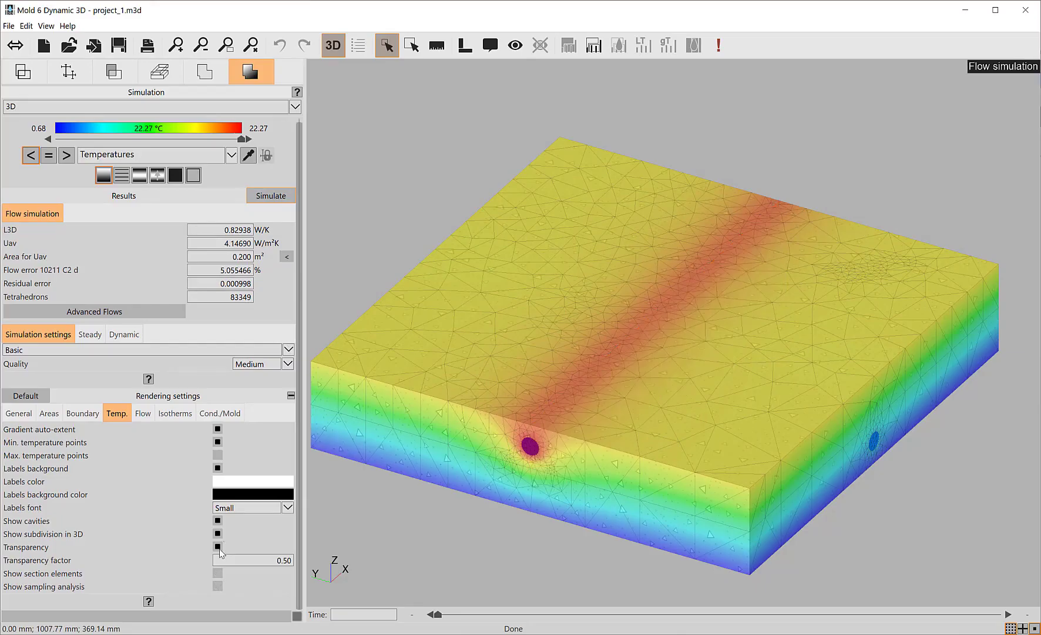
{"action": "left_click", "coordinate": [218, 547]}
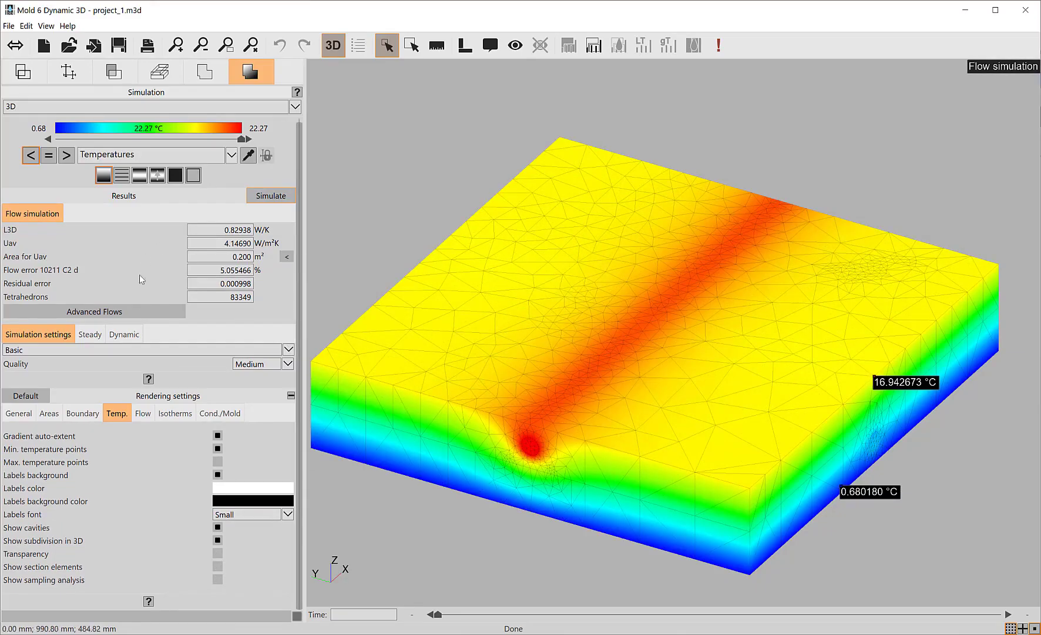
Display the isotherms instead of the temperature results and open the isotherm sequence rendering settings.
{"action": "left_click", "coordinate": [125, 176]}
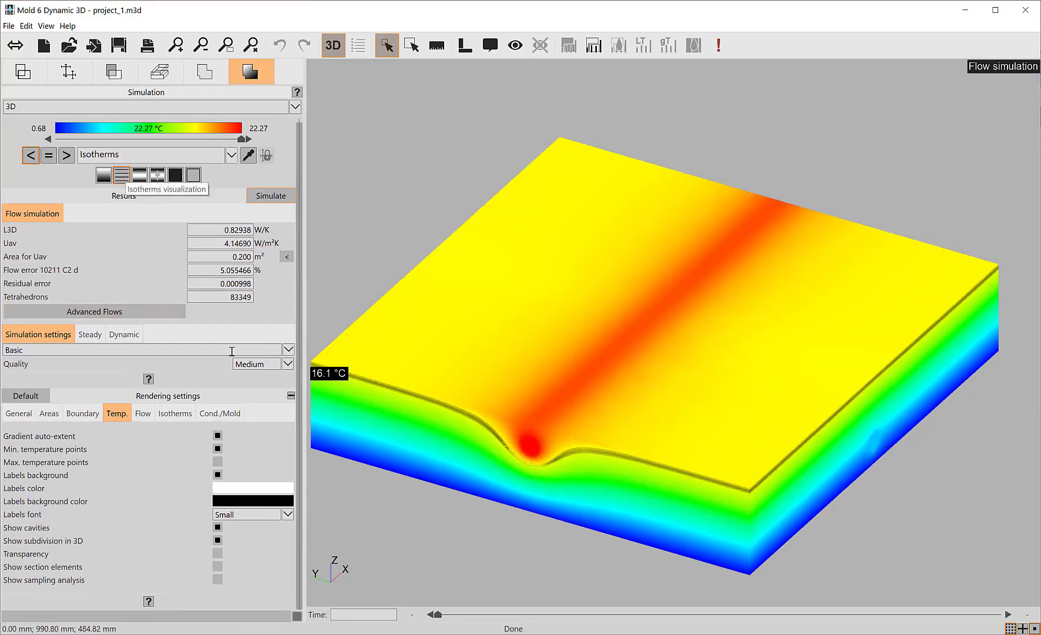
{"action": "left_click", "coordinate": [176, 414]}
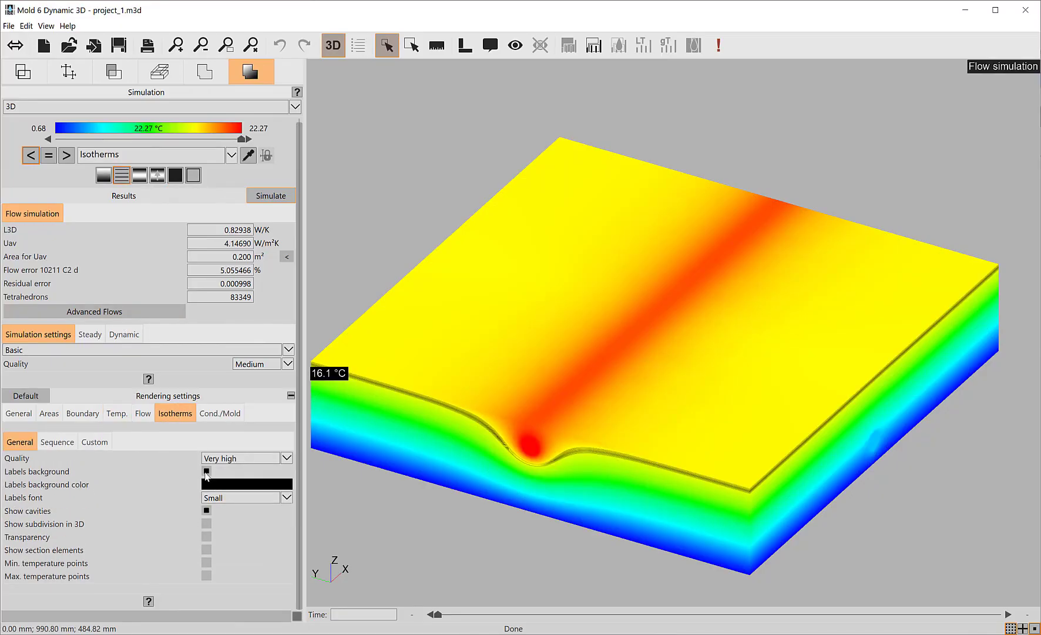
{"action": "left_click", "coordinate": [56, 442]}
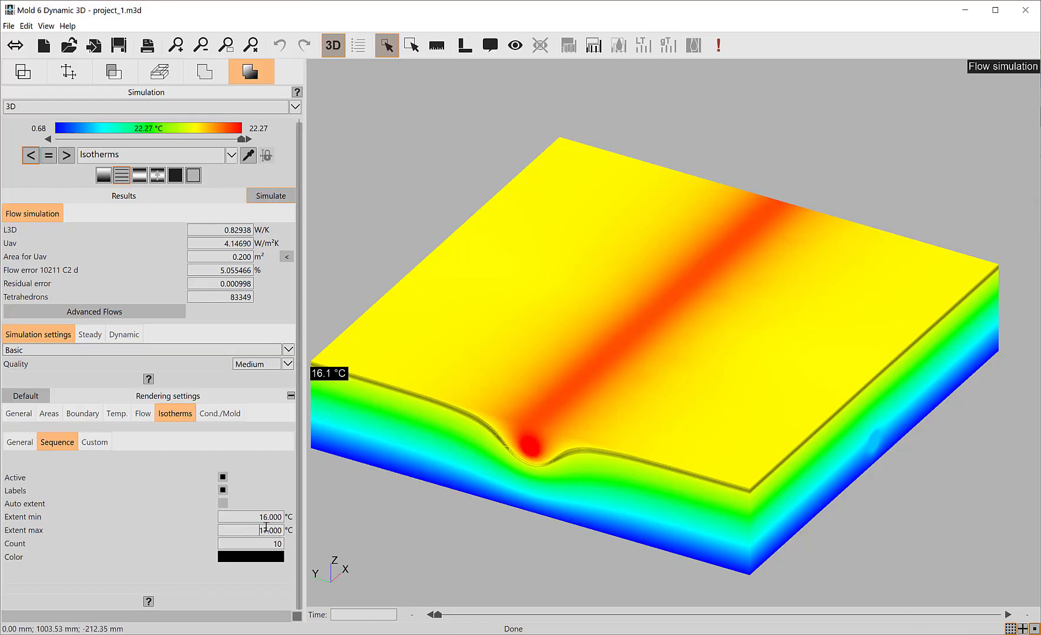
Set the isotherm sequence extent to a maximum of 21 °C and a minimum of 17 °C, and inspect the isotherms around the heated tube.
{"action": "left_click", "coordinate": [248, 156]}
{"action": "left_click", "coordinate": [247, 532]}
{"action": "type", "text": "21"}
{"action": "left_click_drag", "start_coordinate": [252, 515], "coordinate": [297, 518]}
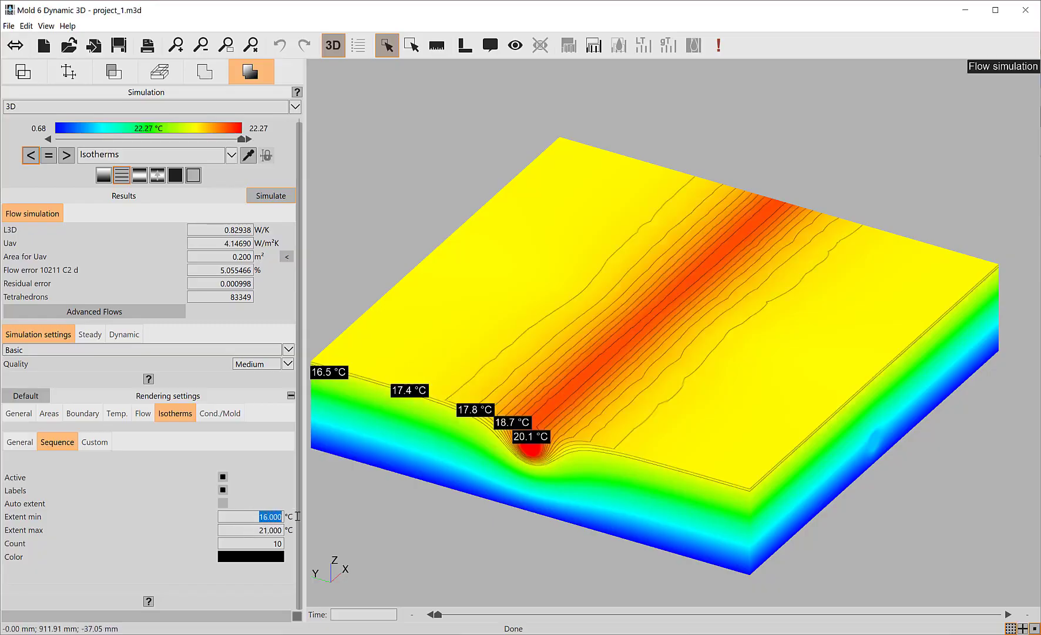
{"action": "type", "text": "17"}
{"action": "key", "text": "Return"}
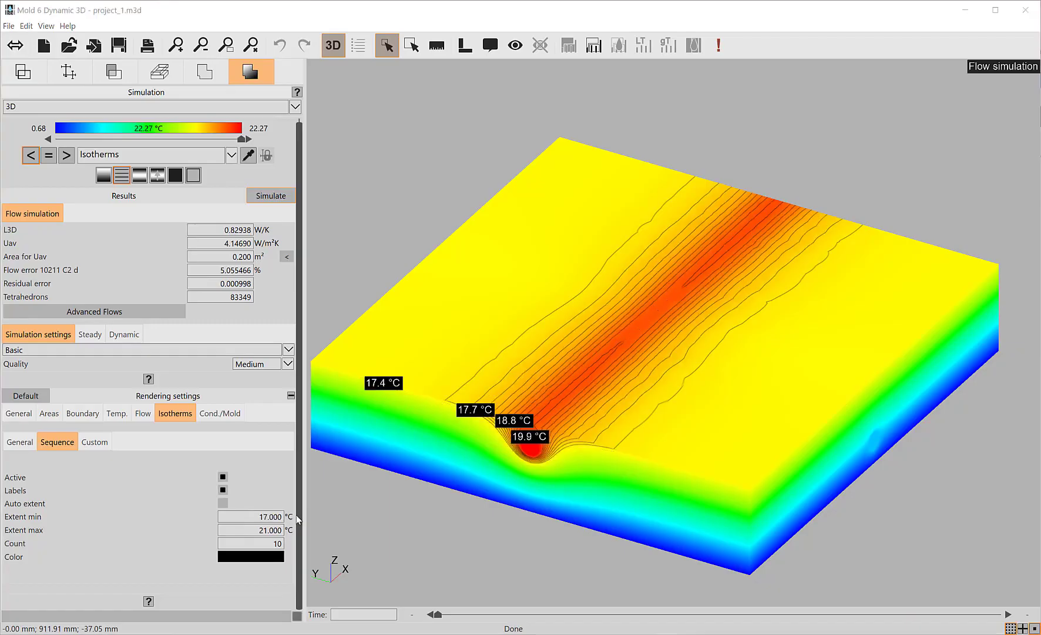
{"action": "middle_click_drag", "start_coordinate": [495, 368], "coordinate": [648, 421]}
{"action": "scroll", "coordinate": [648, 421], "scroll_direction": "up", "scroll_amount": 1}
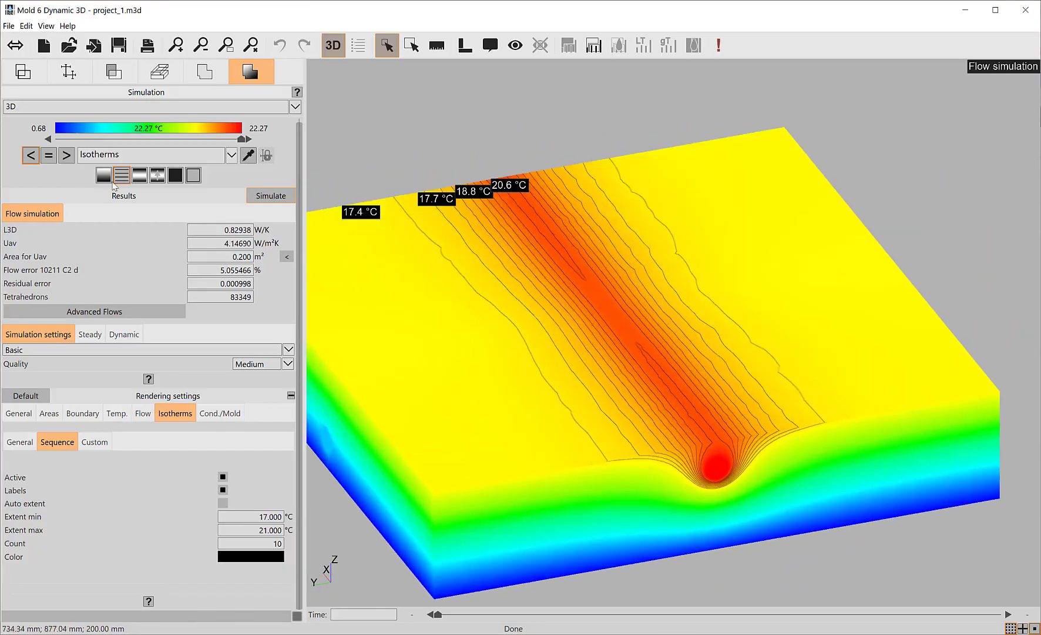
Display the flow rate results, hide their section elements and sampling analysis, turn off transparency, and inspect the slab from another angle.
{"action": "left_click", "coordinate": [146, 177]}
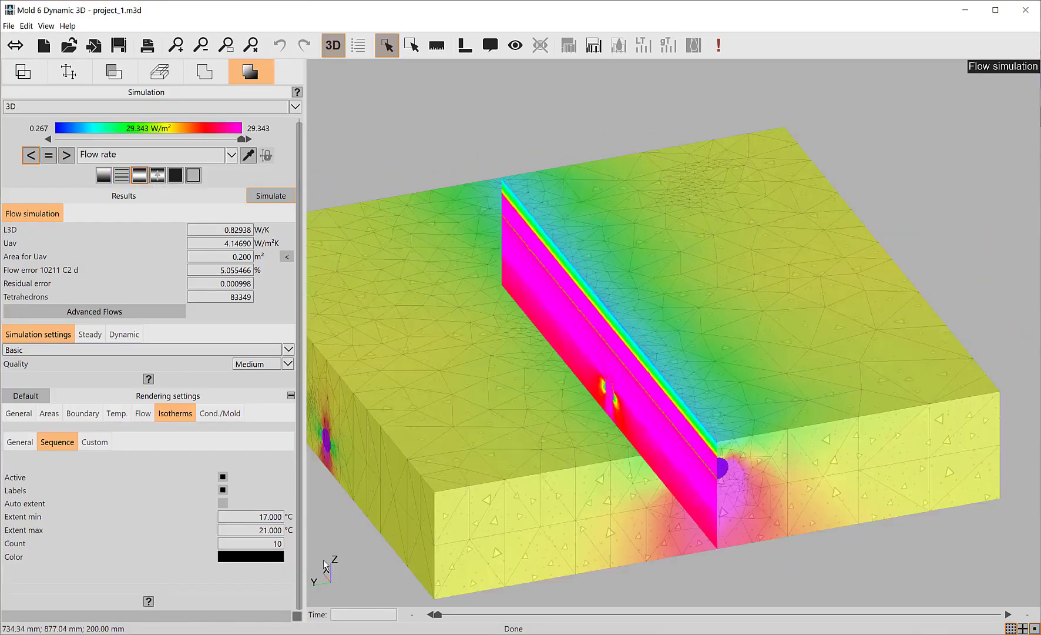
{"action": "left_click", "coordinate": [142, 419]}
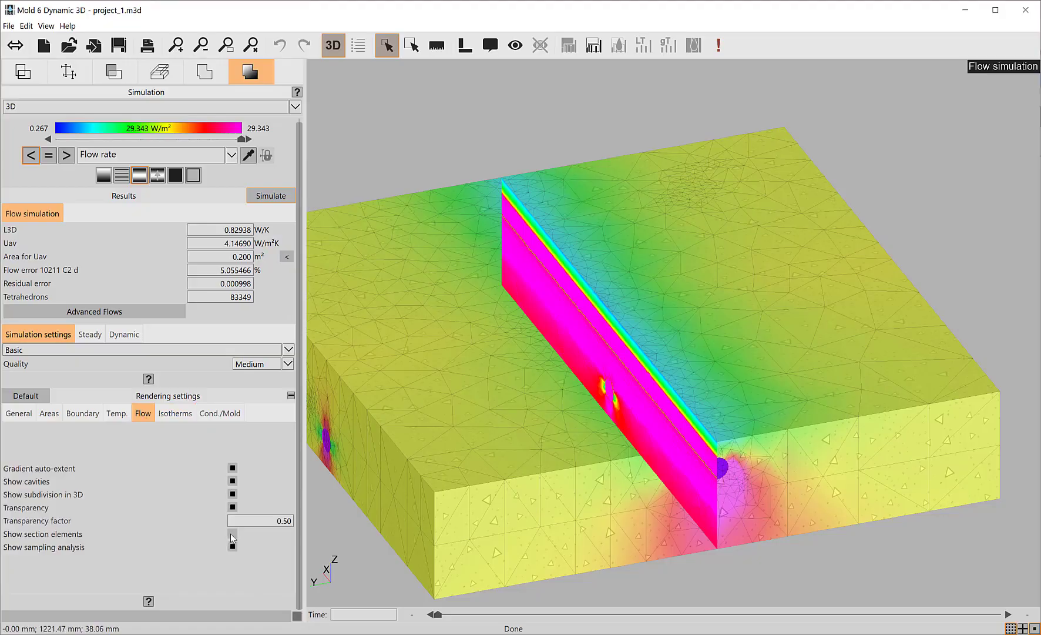
{"action": "left_click", "coordinate": [233, 534]}
{"action": "left_click", "coordinate": [233, 547]}
{"action": "left_click", "coordinate": [232, 534]}
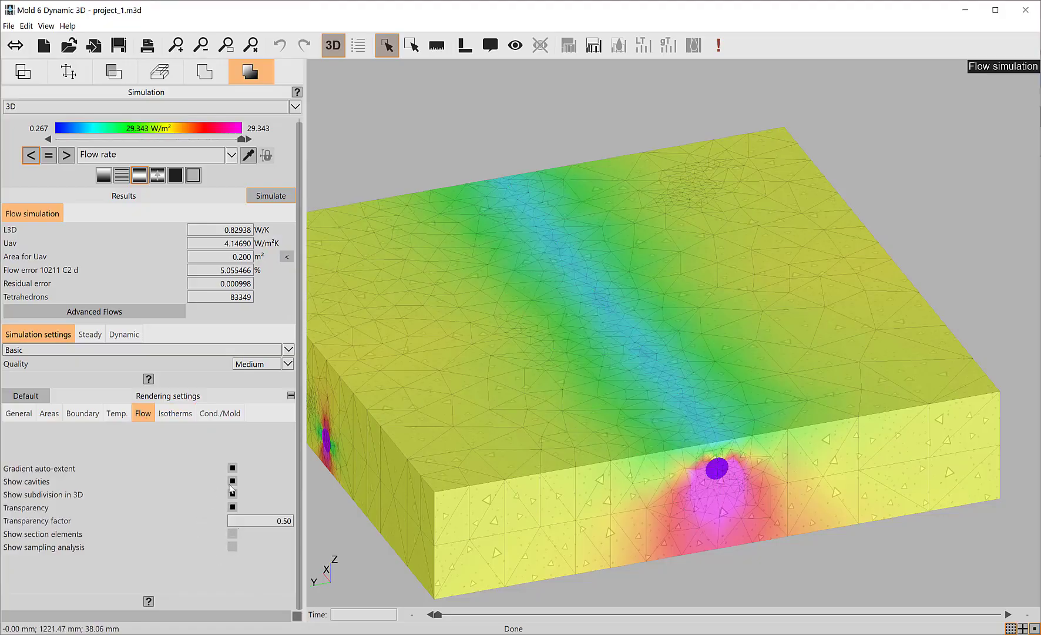
{"action": "left_click", "coordinate": [233, 507]}
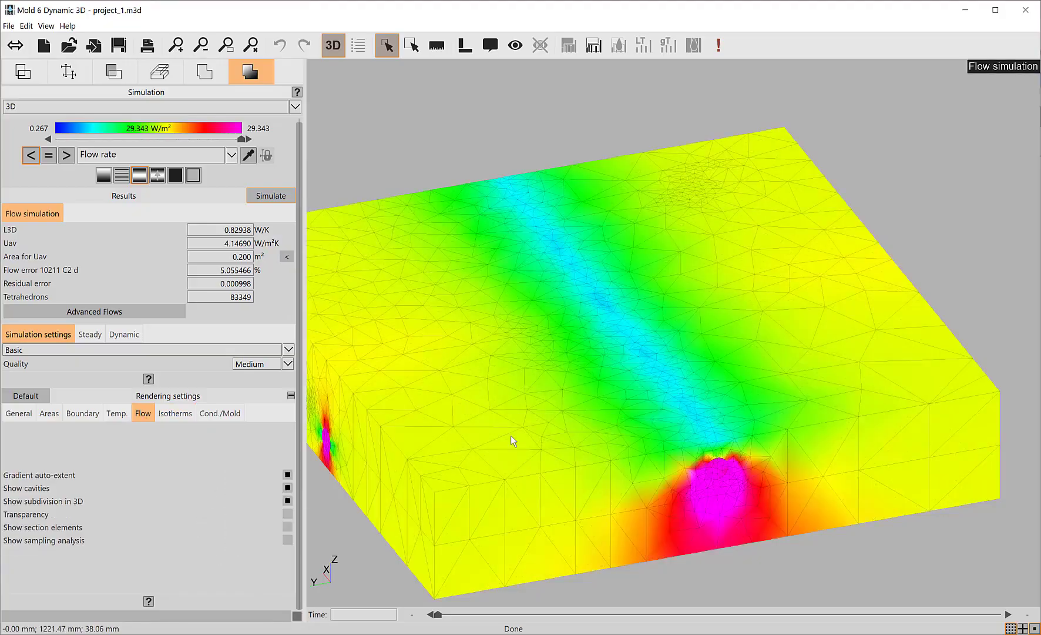
{"action": "middle_click_drag", "start_coordinate": [511, 437], "coordinate": [640, 415]}
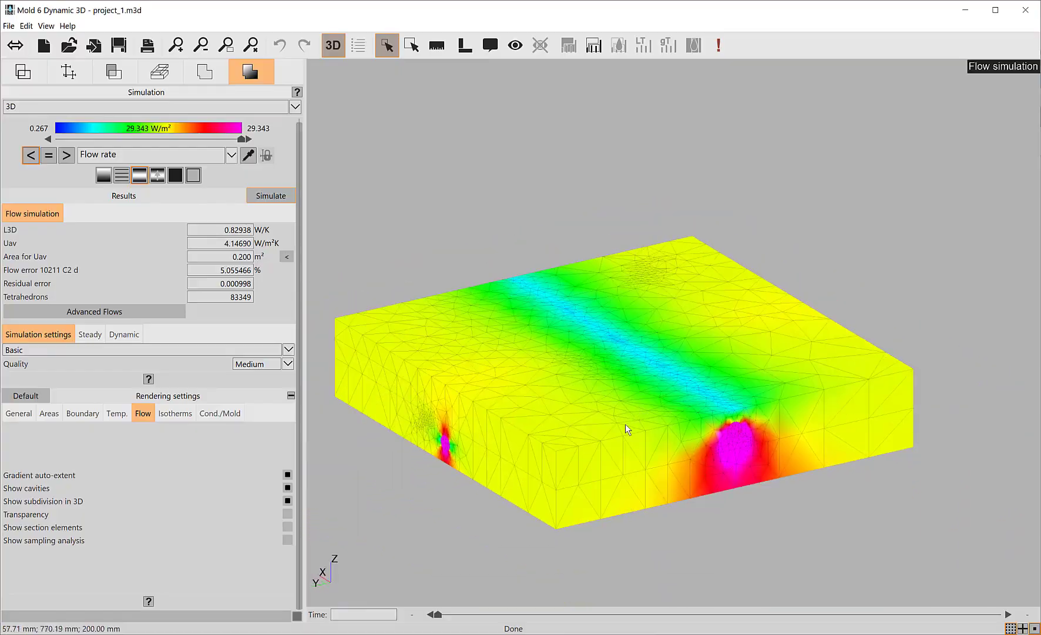